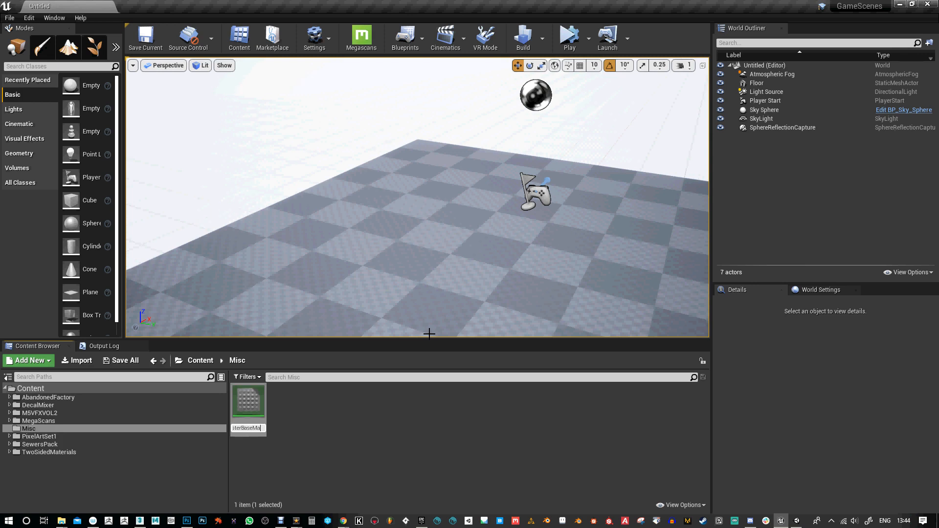
Name the new material M_MasterBase and open its graph, moving the output node aside to make room.
key("Return")
key("Return")
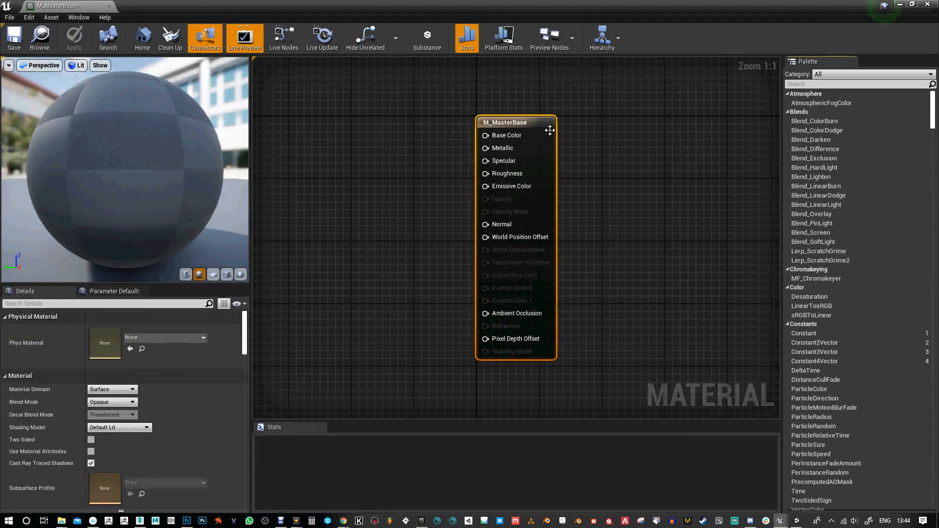
left_click_drag(528, 133, 660, 139)
right_click_drag(466, 150, 522, 166)
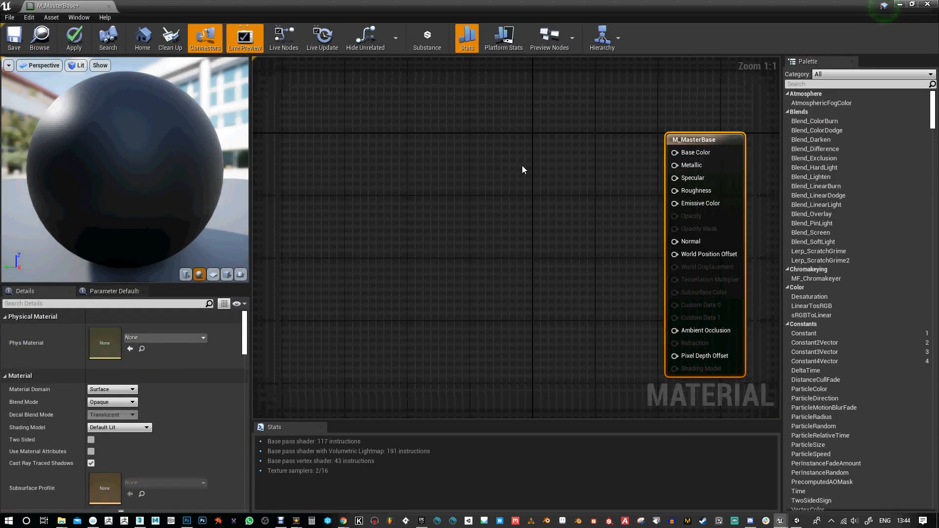
Add a vector parameter node named Colour to the material graph.
left_click(426, 115)
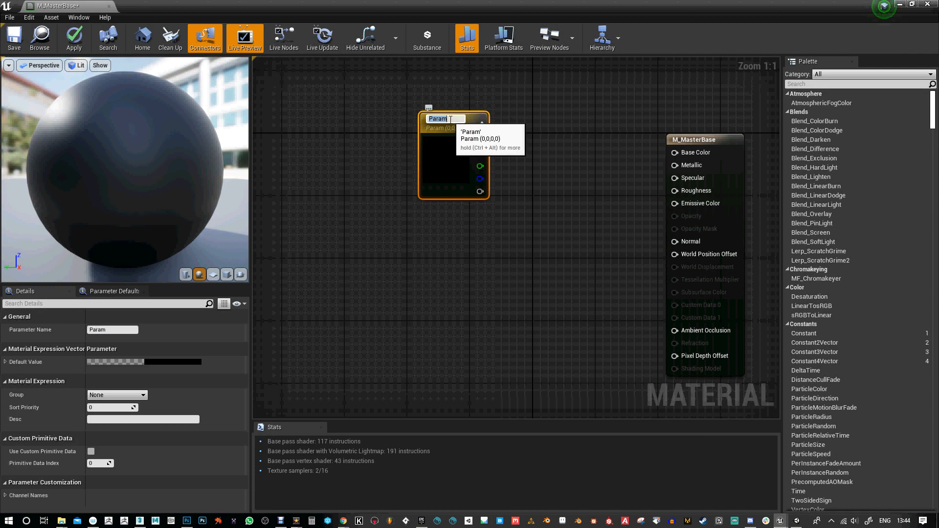
type("Colour")
key("Return")
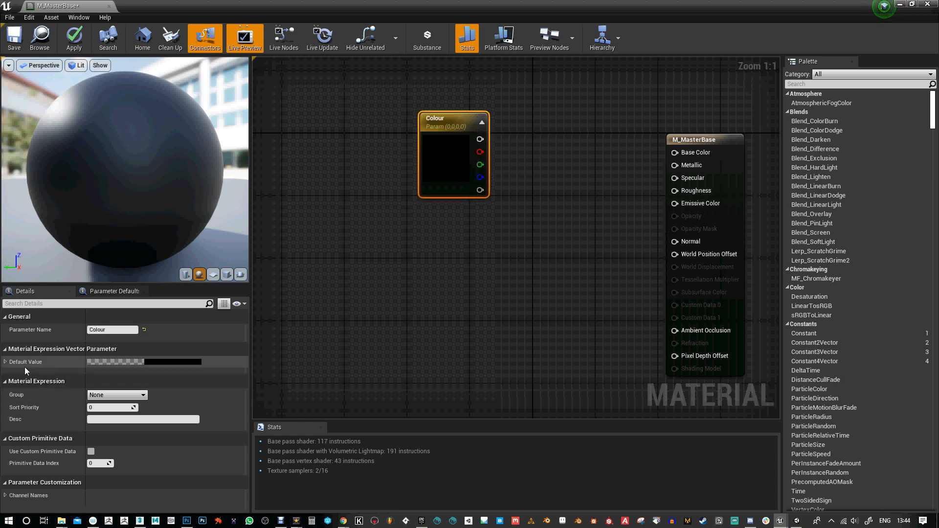
Set the Colour parameter's default value to white and connect it to the material's Base Color.
left_click(167, 367)
left_click_drag(312, 377, 312, 286)
left_click(440, 315)
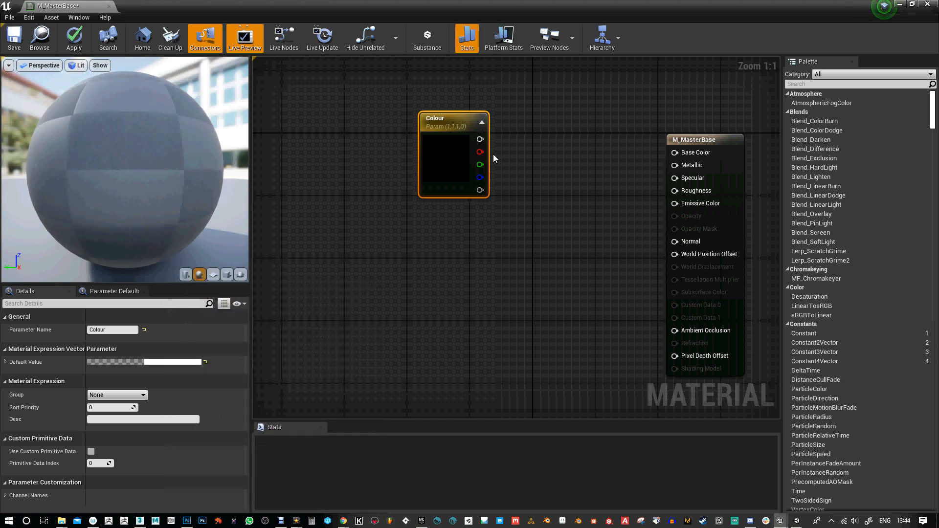
left_click_drag(480, 138, 680, 157)
left_click_drag(459, 123, 349, 143)
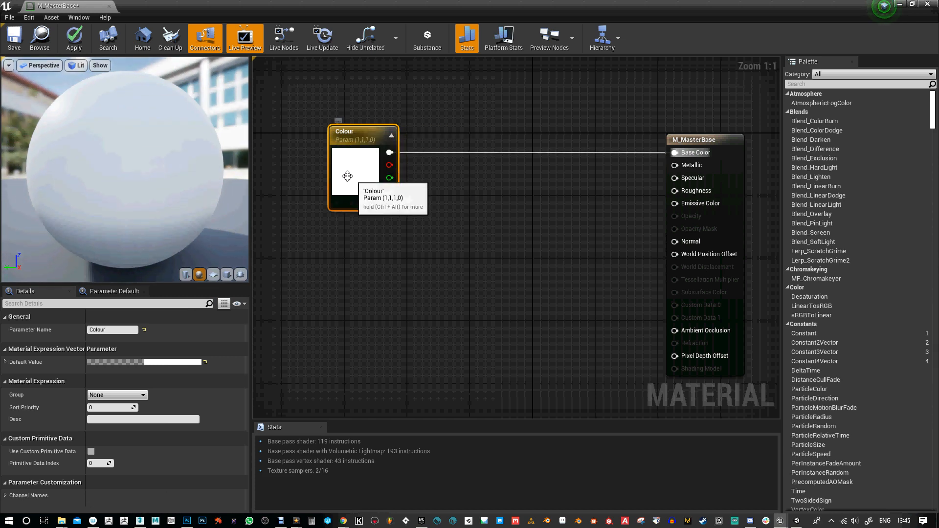
Insert a HueShift function node, feeding Colour into its Texture input and its Result into Base Color.
right_click(457, 188)
type("hue")
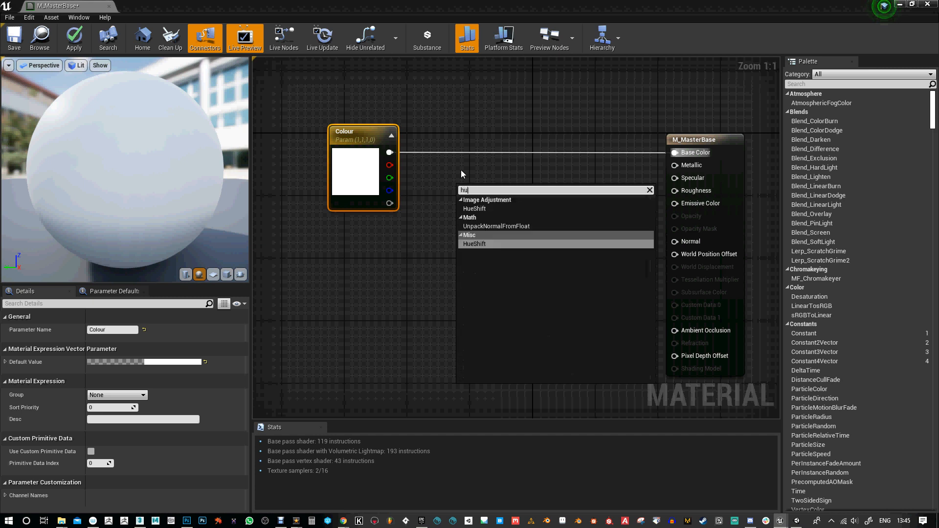
left_click(484, 210)
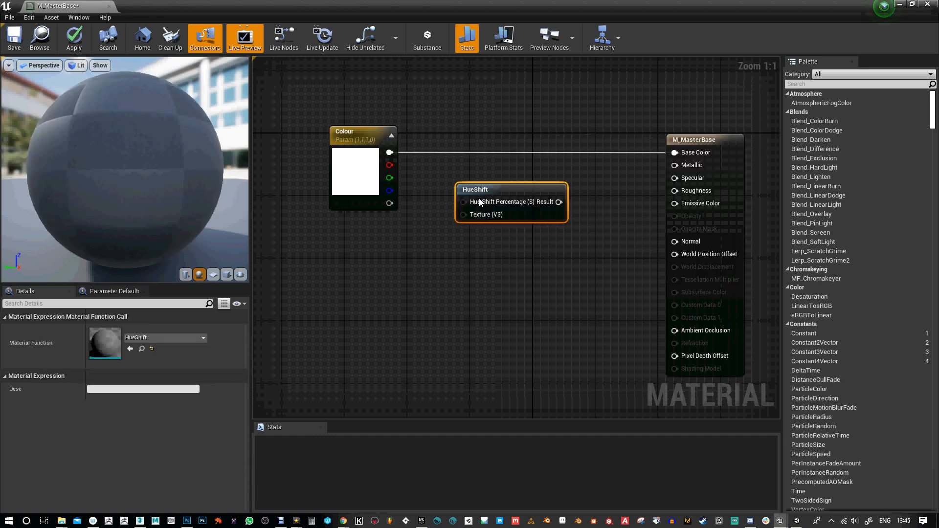
left_click_drag(390, 152, 508, 109)
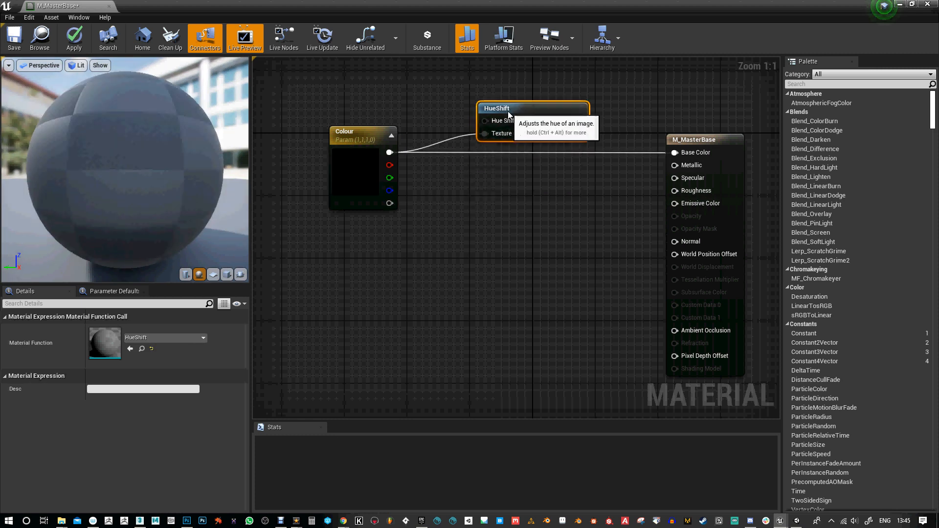
left_click_drag(580, 121, 675, 153)
right_click_drag(509, 207, 561, 273)
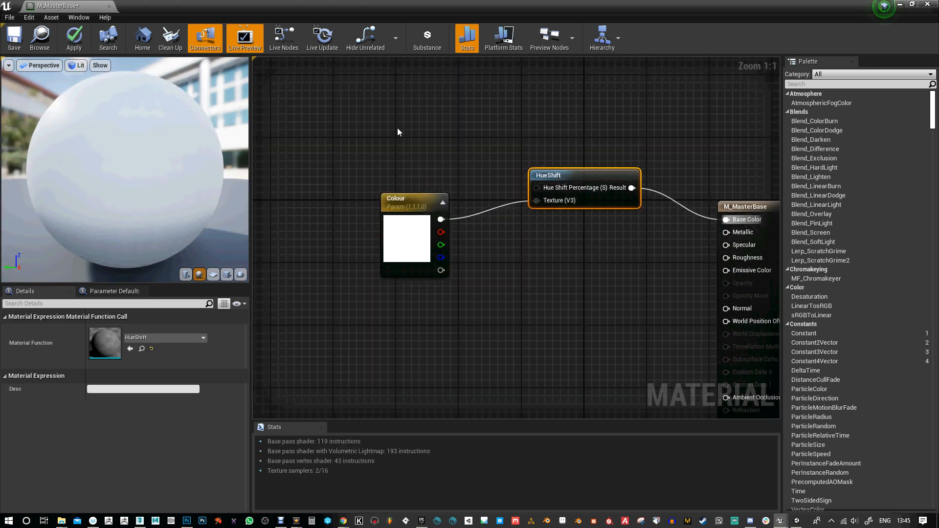
Add a constant of about 0.39 above the Colour node and convert it to a parameter named HueShift.
left_click(387, 121)
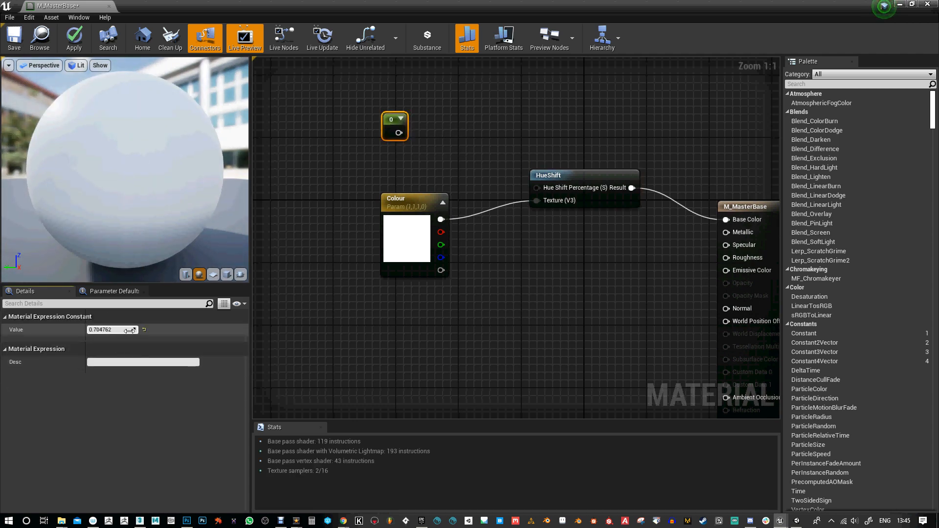
left_click_drag(129, 331, 110, 331)
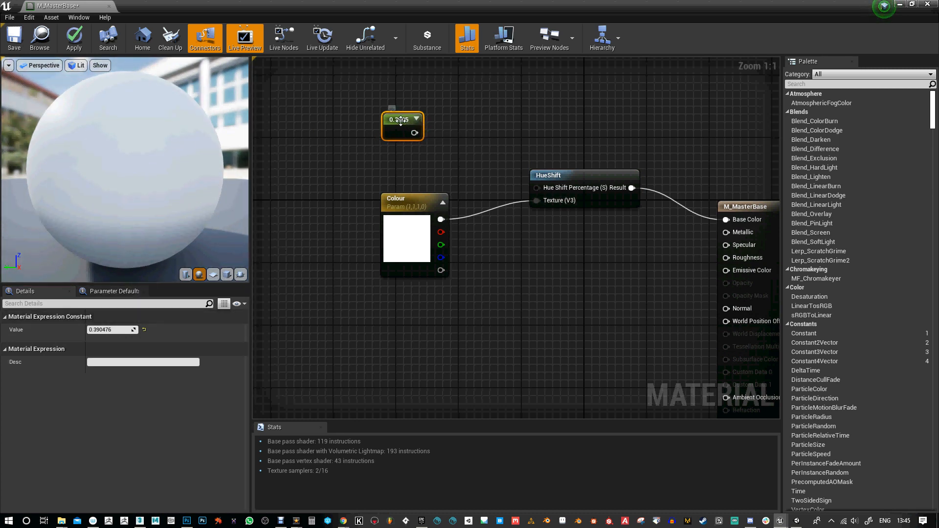
right_click(400, 122)
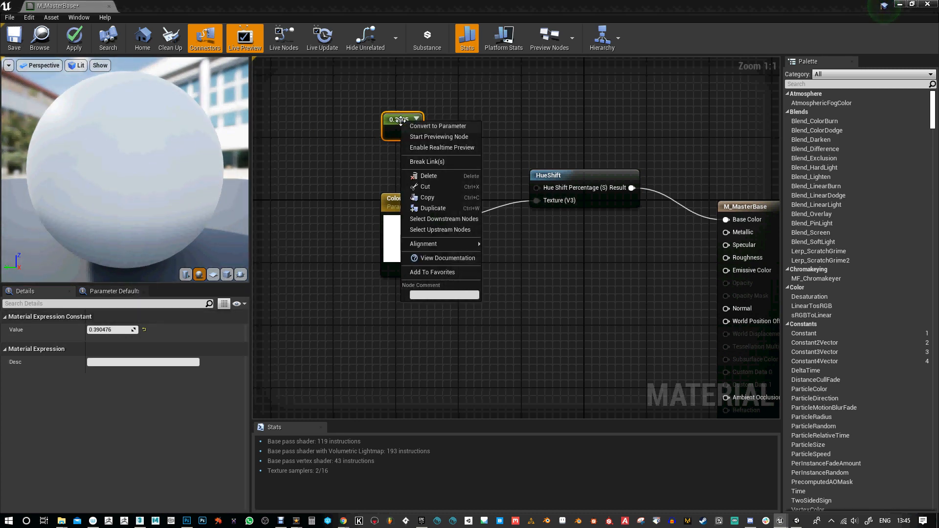
left_click(444, 128)
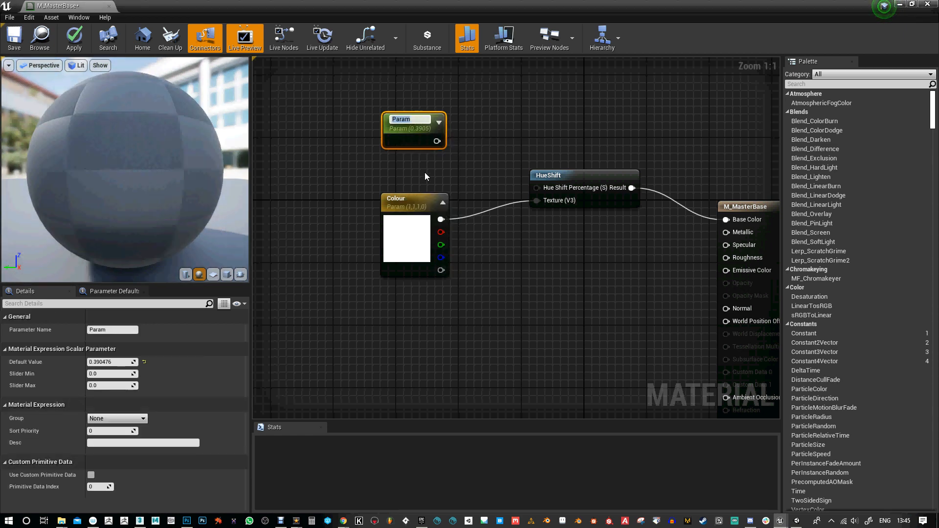
type("HueShift")
key("Return")
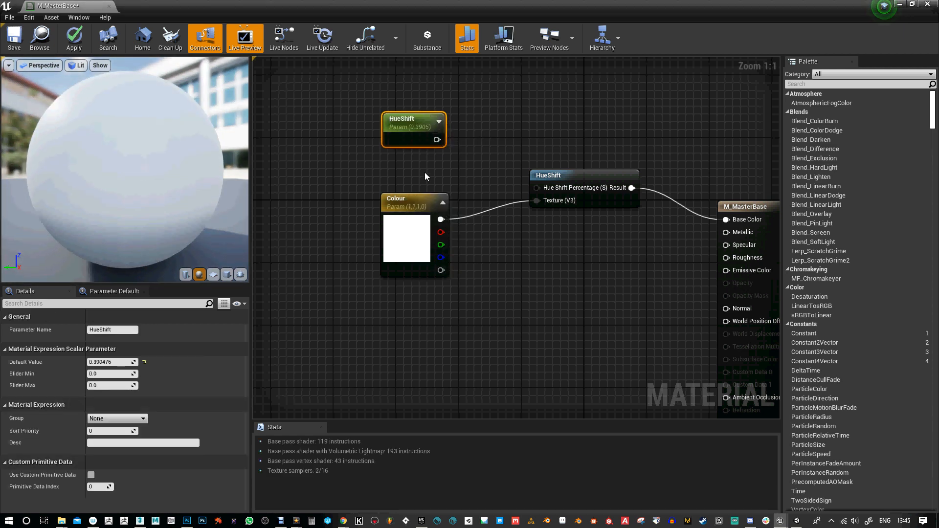
Set the HueShift parameter's default value to 0 and connect it to the function's Hue Shift Percentage input.
left_click(117, 362)
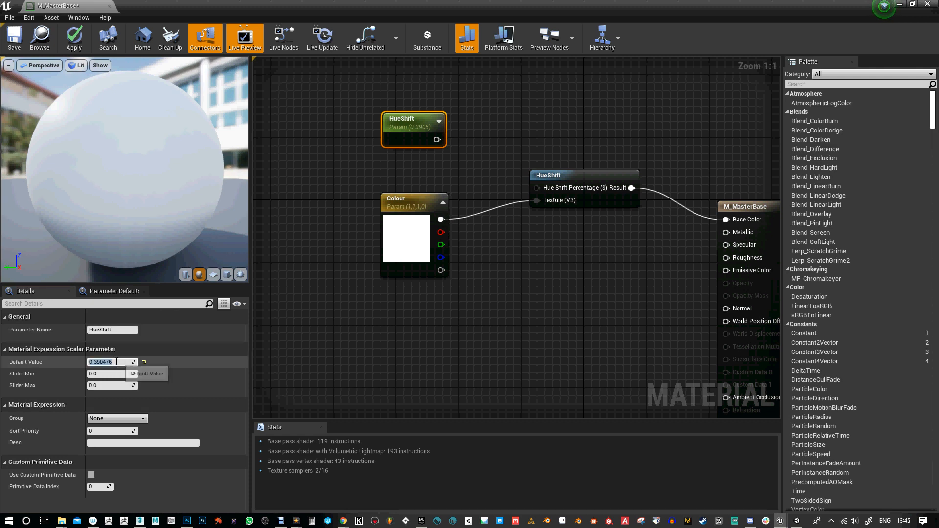
key("Return")
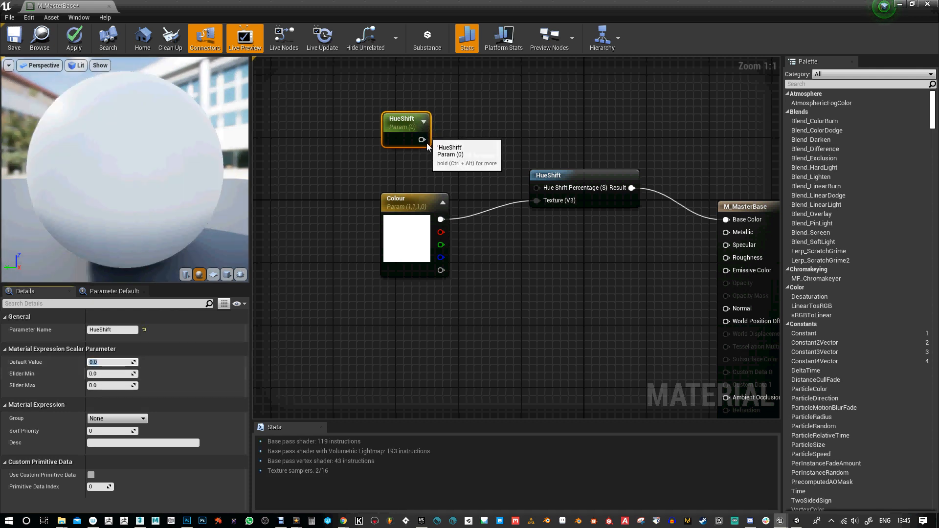
left_click_drag(424, 139, 536, 188)
right_click_drag(575, 275, 495, 262)
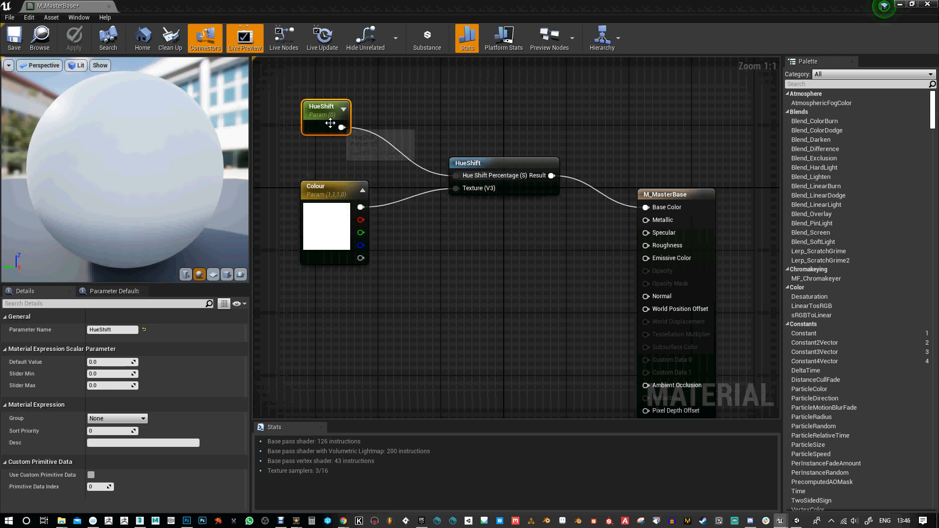
Apply and save the changes to M_MasterBase, and close its material editor.
right_click_drag(328, 154, 365, 162)
left_click_drag(370, 124, 368, 125)
left_click(71, 41)
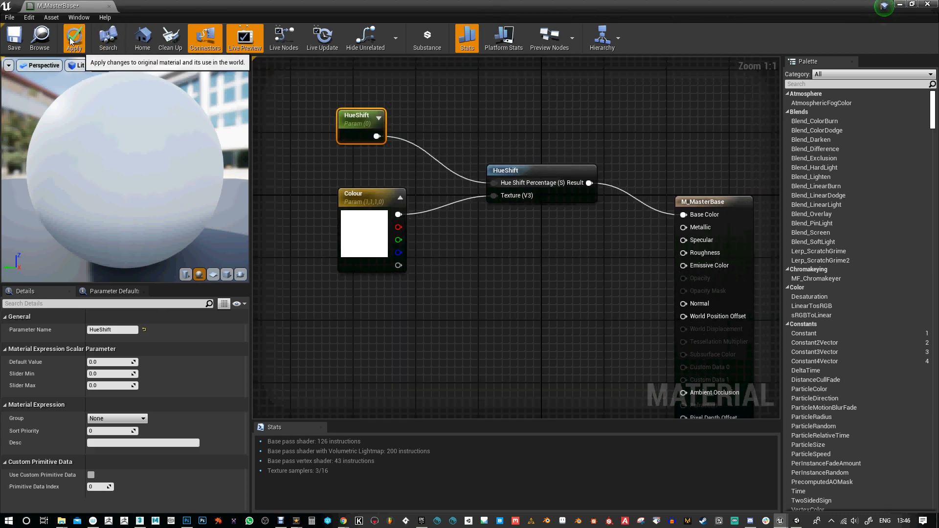
left_click(13, 45)
left_click(109, 6)
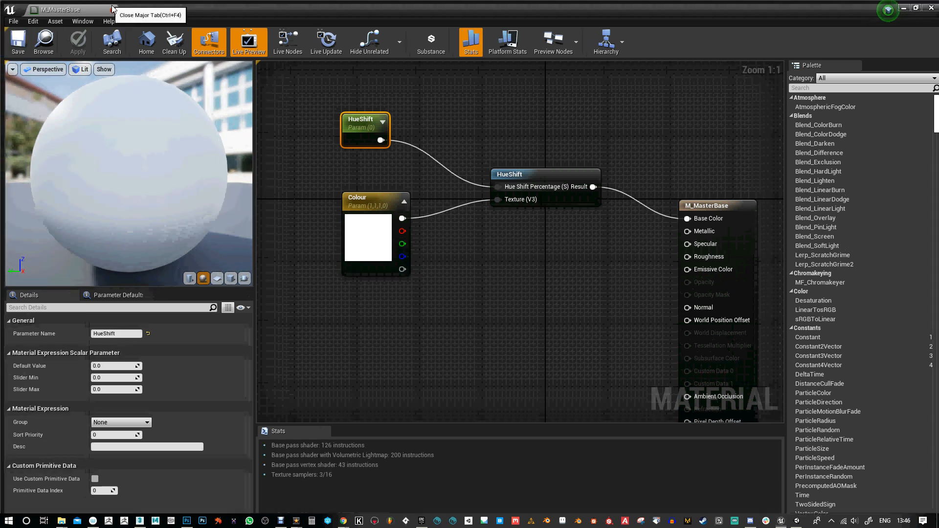
left_click(378, 429)
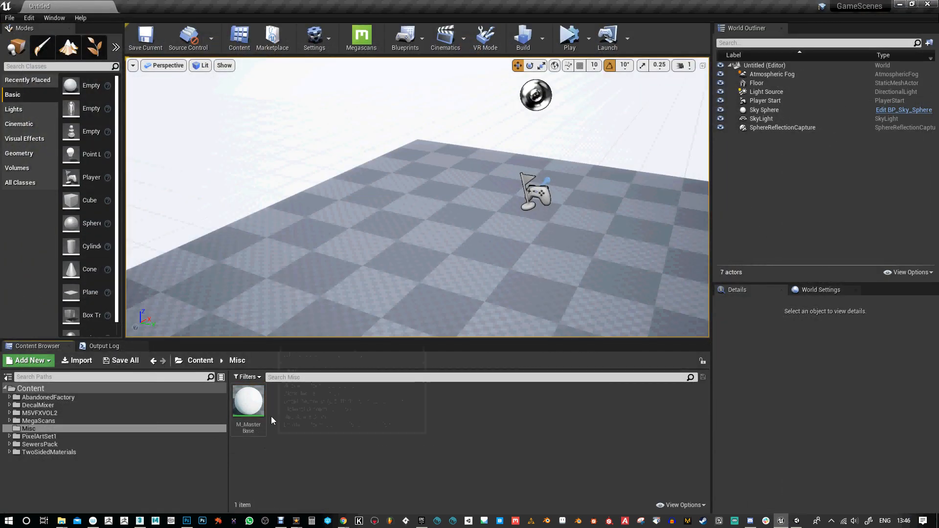
Create a material instance of M_MasterBase named Mi_HueRed in the Misc folder.
left_click(251, 407)
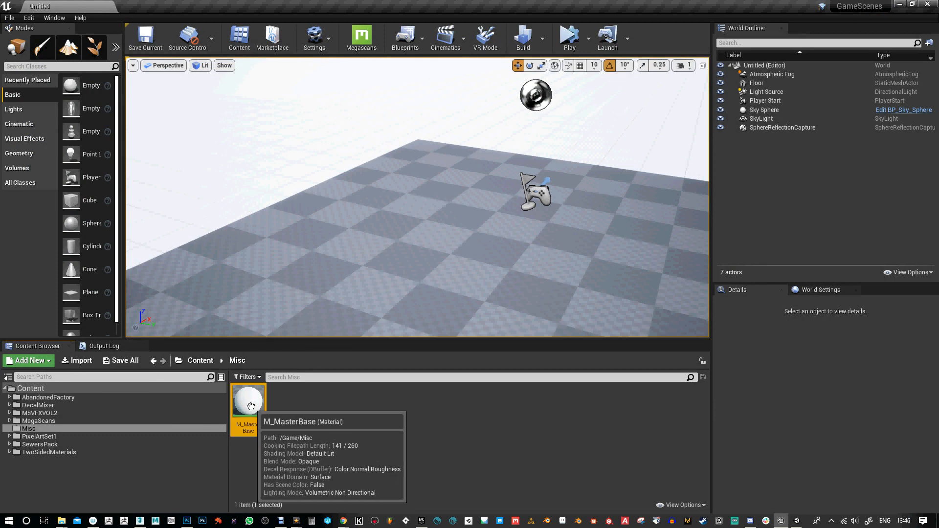
right_click(251, 406)
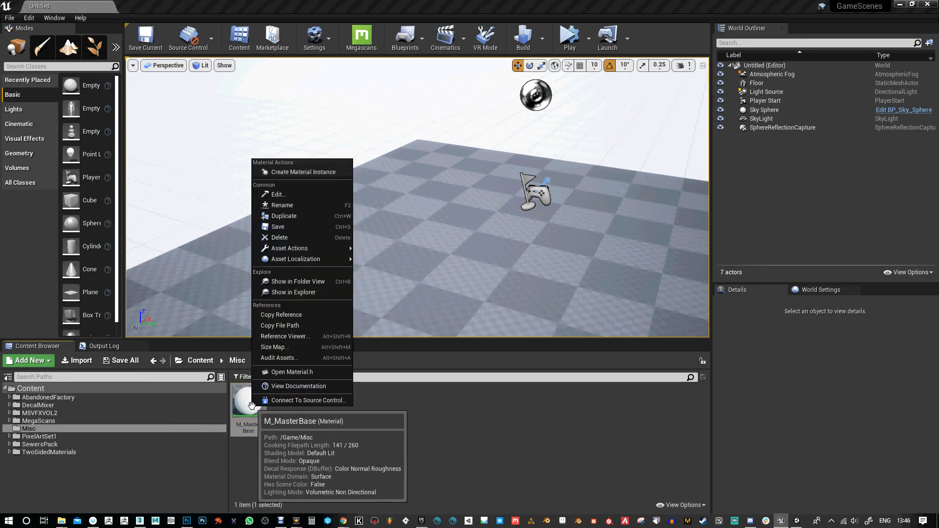
left_click(319, 172)
type("Mi_")
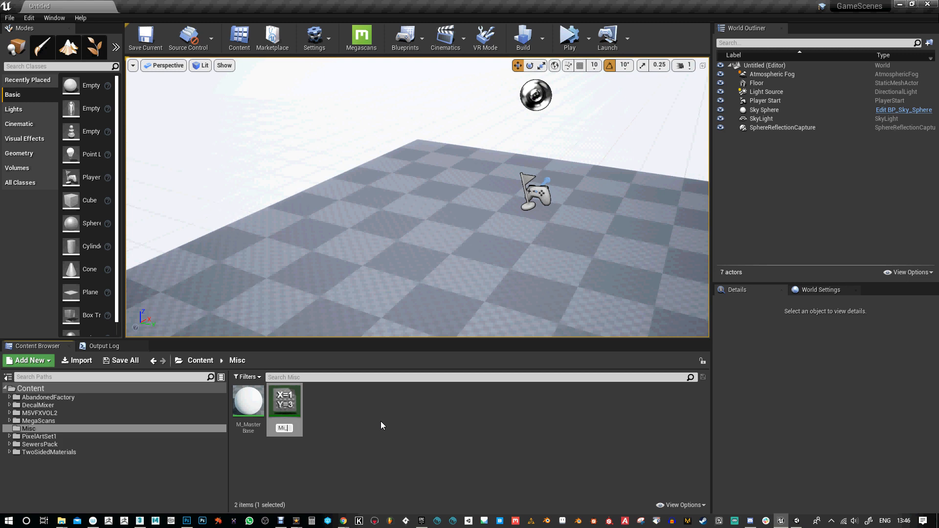
type("HueRed")
key("Return")
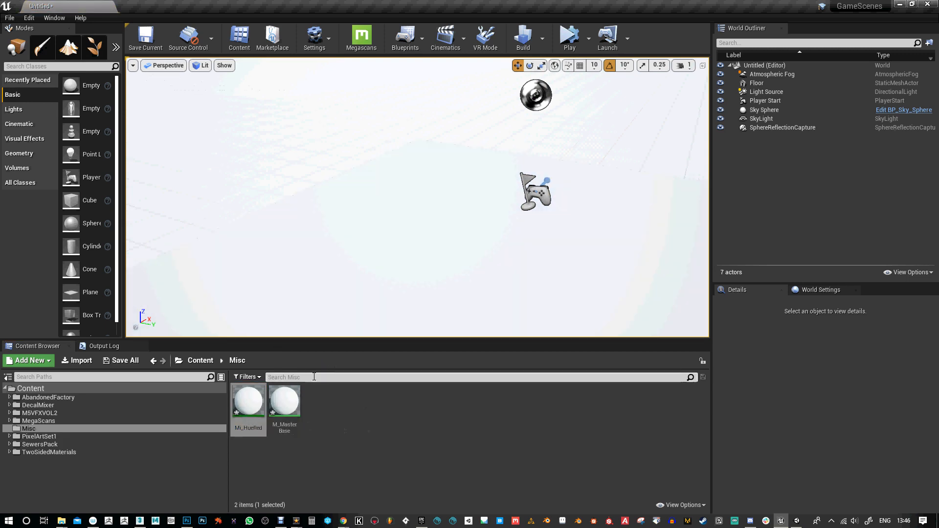
Open the Mi_HueRed material instance and undock its editor as a taller floating window over the level.
mouse_move(358, 277)
right_mouse_down()
mouse_move(398, 281)
mouse_move(357, 281)
right_mouse_up()
double_click(248, 402)
scroll(489, 189, "down", 5)
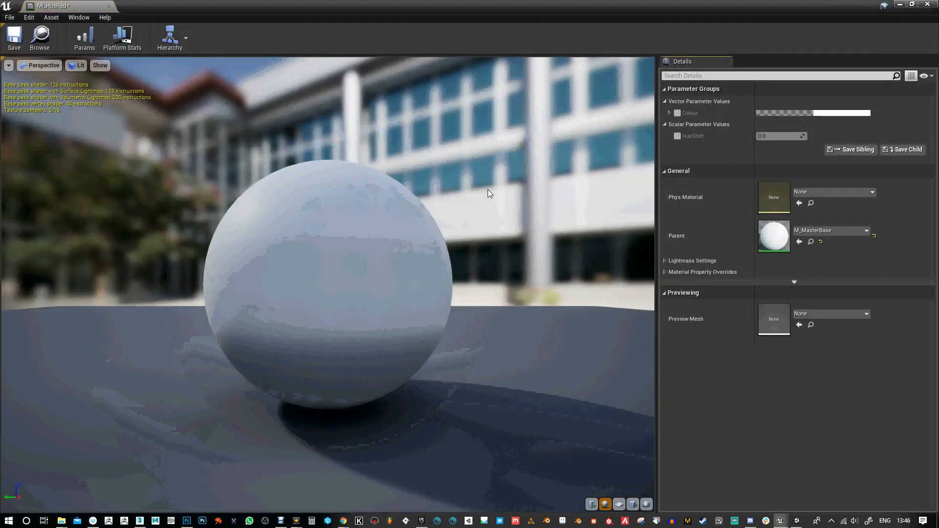
left_click_drag(75, 4, 463, 110)
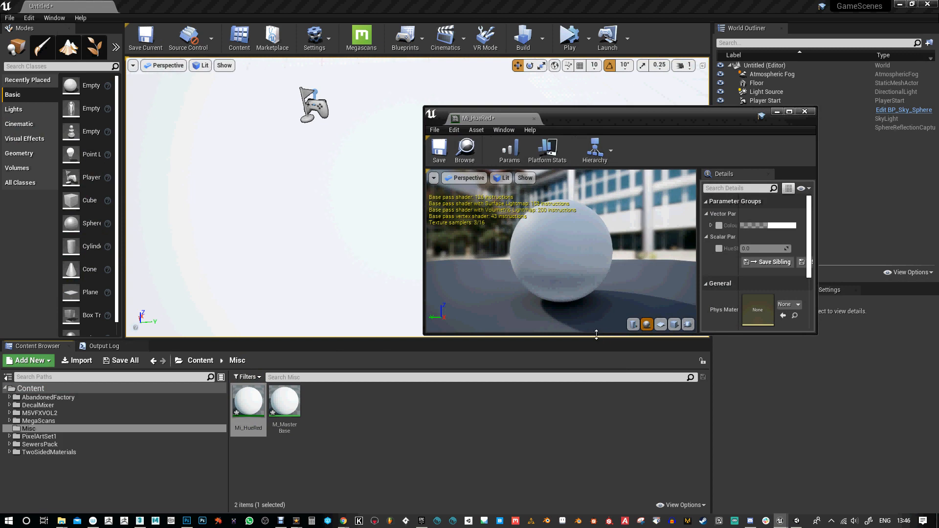
left_click_drag(596, 334, 597, 430)
Preview Mi_HueRed on the plane and cube shapes from another angle, and return to the sphere preview.
mouse_move(566, 283)
left_mouse_down()
mouse_move(548, 290)
mouse_move(565, 284)
left_mouse_up()
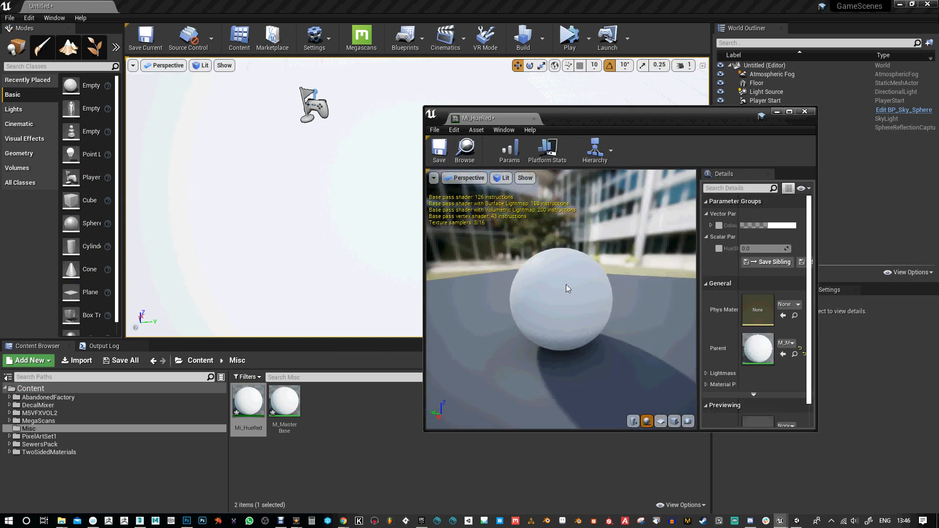
left_click(661, 422)
left_click(674, 422)
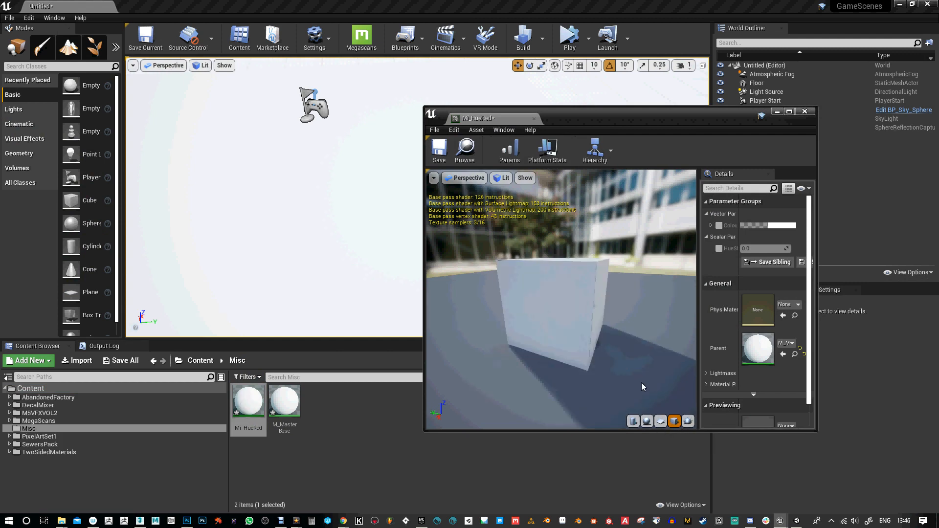
left_click_drag(641, 383, 596, 342)
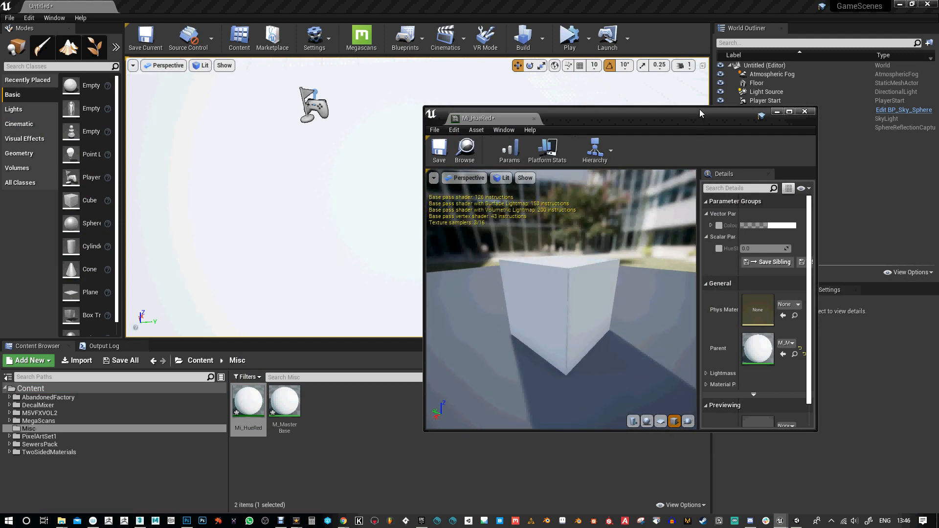
left_click_drag(700, 108, 700, 51)
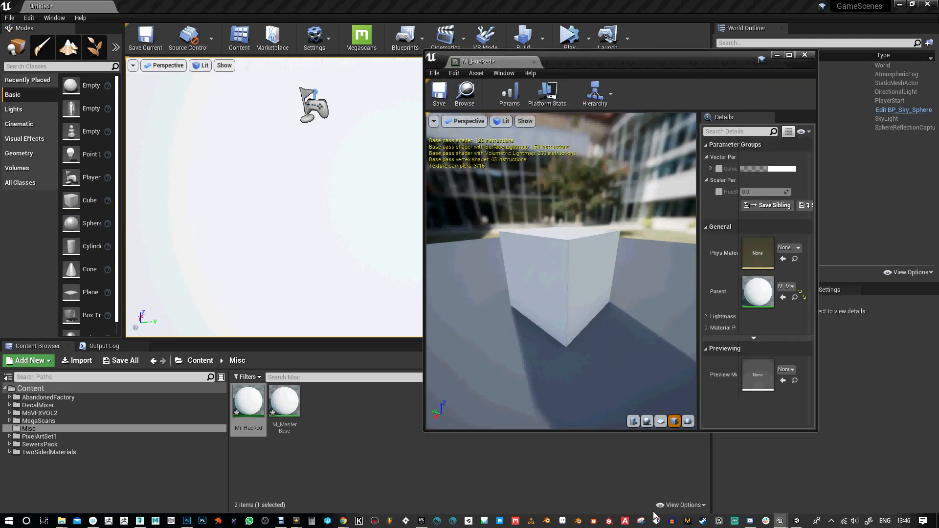
left_click(646, 421)
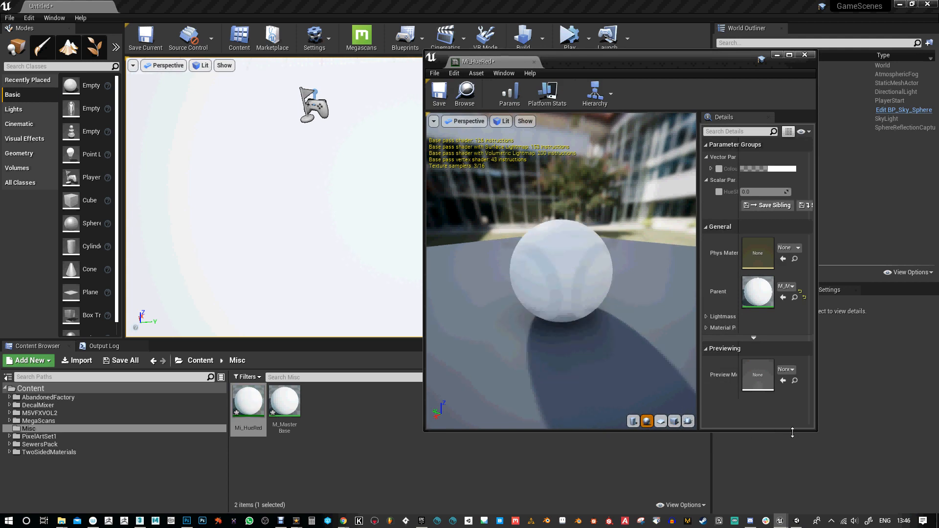
Enlarge the floating instance editor and widen its details area for the parameter values.
left_click_drag(792, 433, 794, 494)
left_click_drag(817, 336, 910, 336)
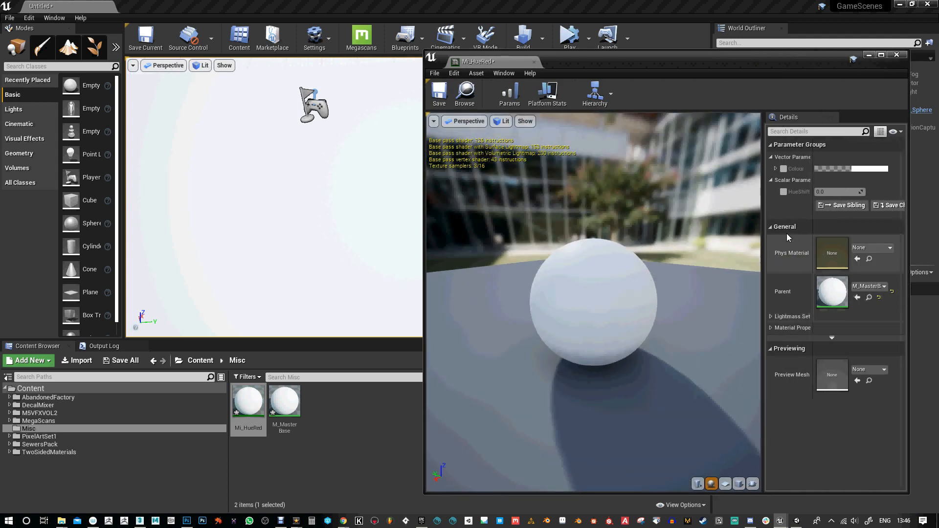
left_click_drag(582, 265, 569, 264)
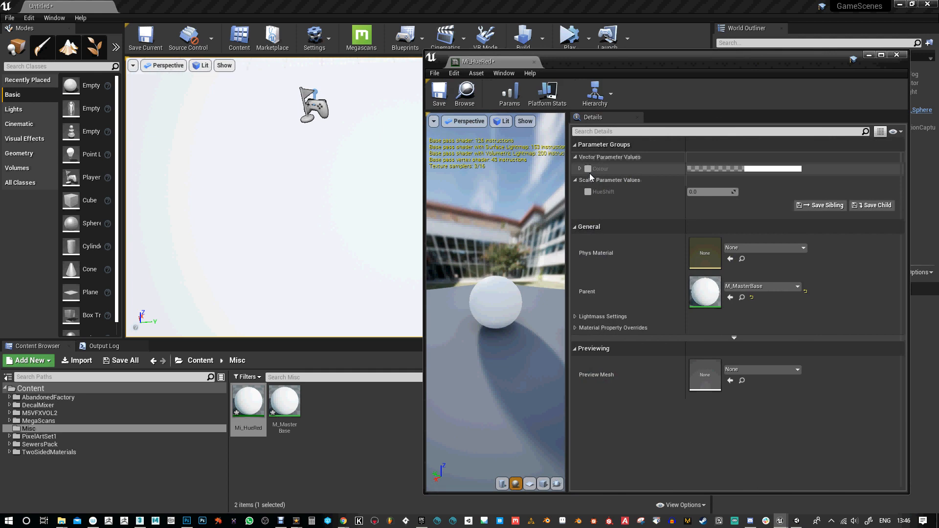
Enable the Colour and HueShift overrides in Mi_HueRed and set Colour to blue, sRGB hex 0060FF00.
left_click(589, 169)
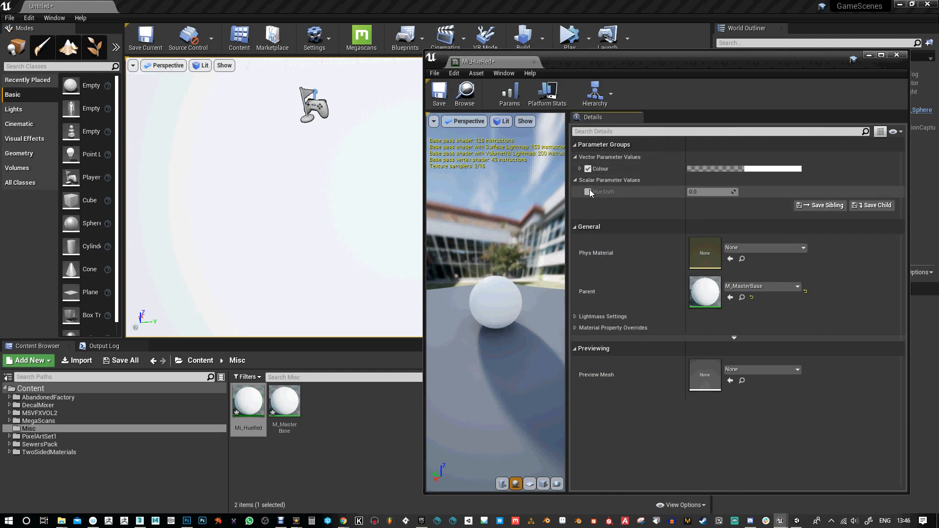
left_click(589, 192)
left_click(743, 169)
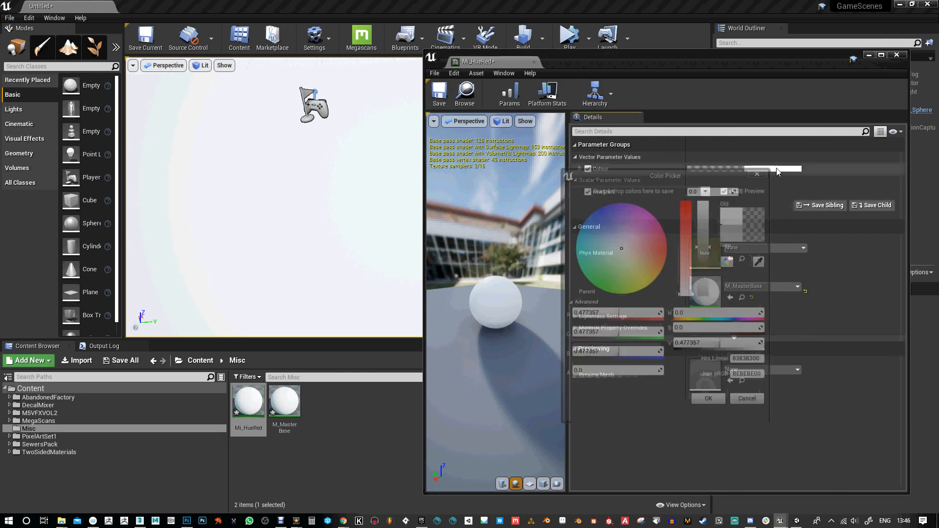
left_click(595, 213)
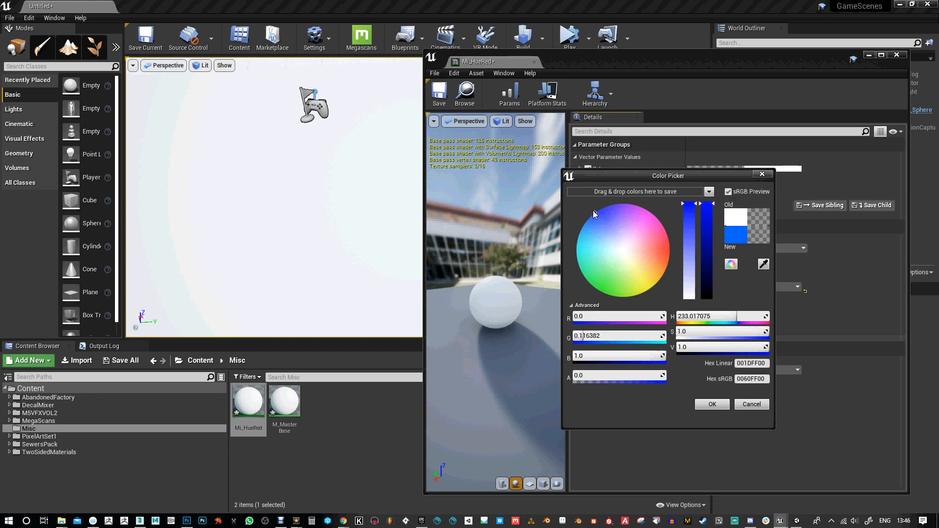
left_click(712, 405)
Tune the HueShift of Mi_HueRed with trial values such as 0.32, 0.36 and 0.34, ending at 0.35 for a red result.
left_click_drag(703, 192, 701, 191)
type(".32")
key("Return")
type(".3")
key("Return")
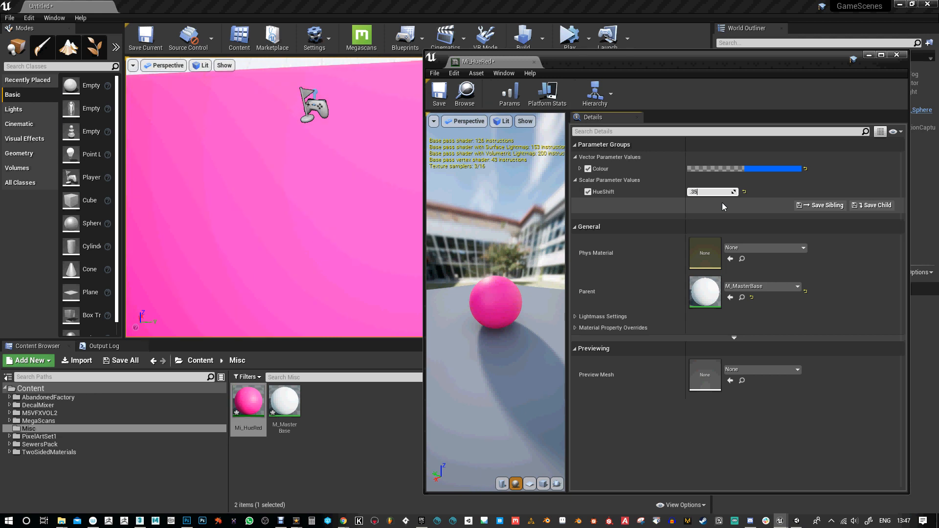
key("Return")
type(".36")
key("Return")
type(".34")
key("Return")
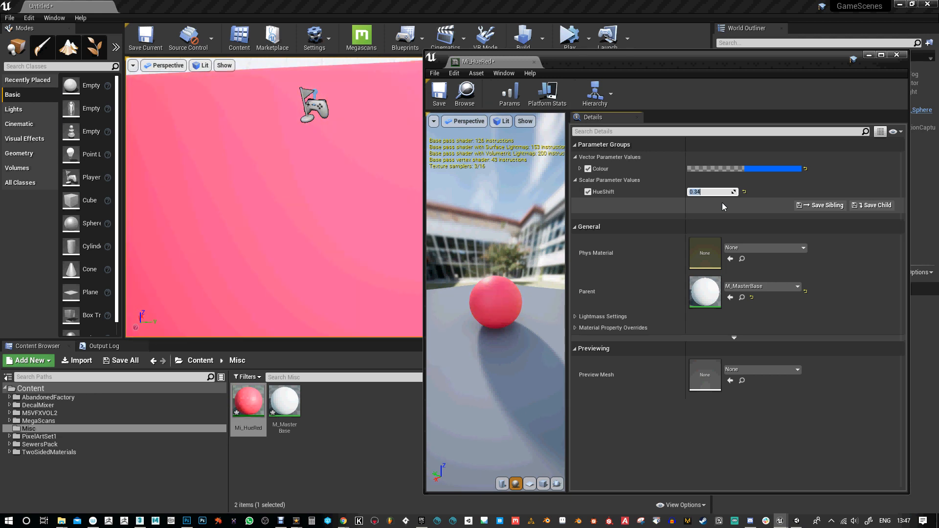
type(".345")
key("Return")
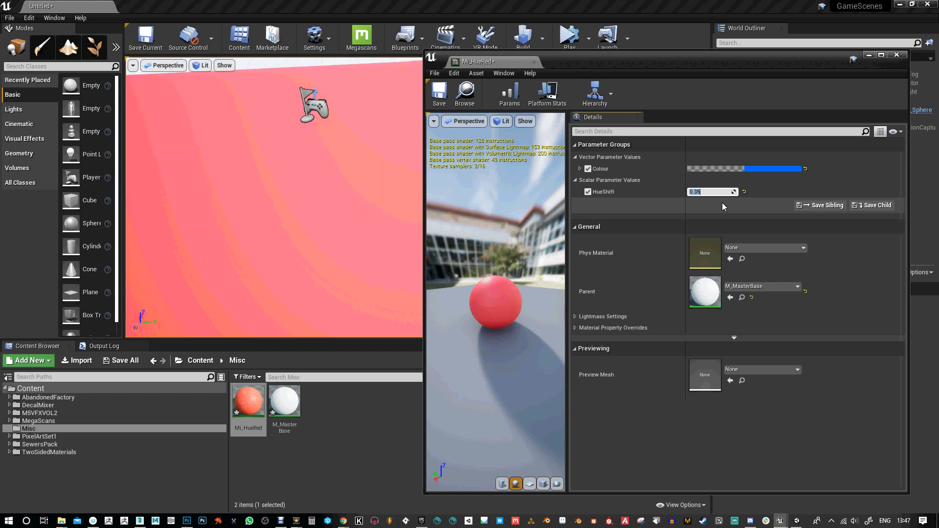
right_click_drag(358, 201, 374, 207)
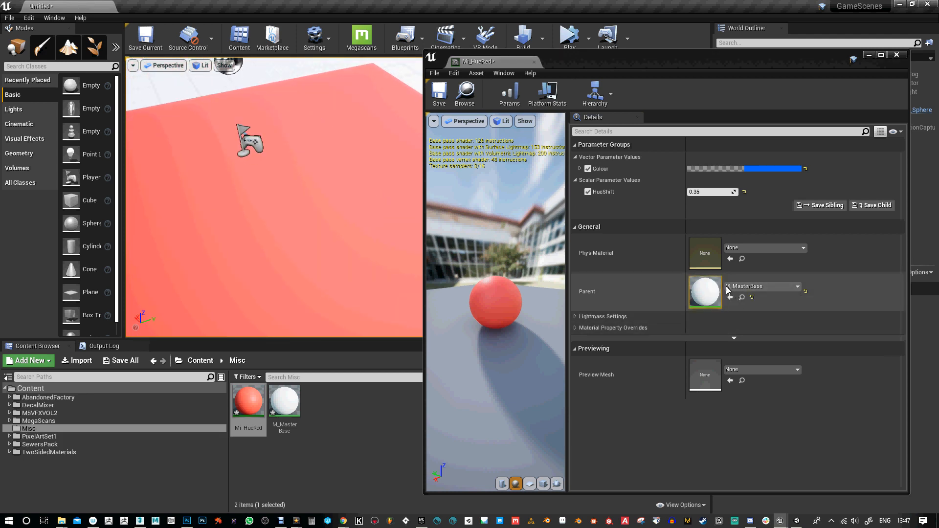
Open the parent material M_MasterBase and add a scalar parameter named Roughness below the HueShift node.
double_click(705, 292)
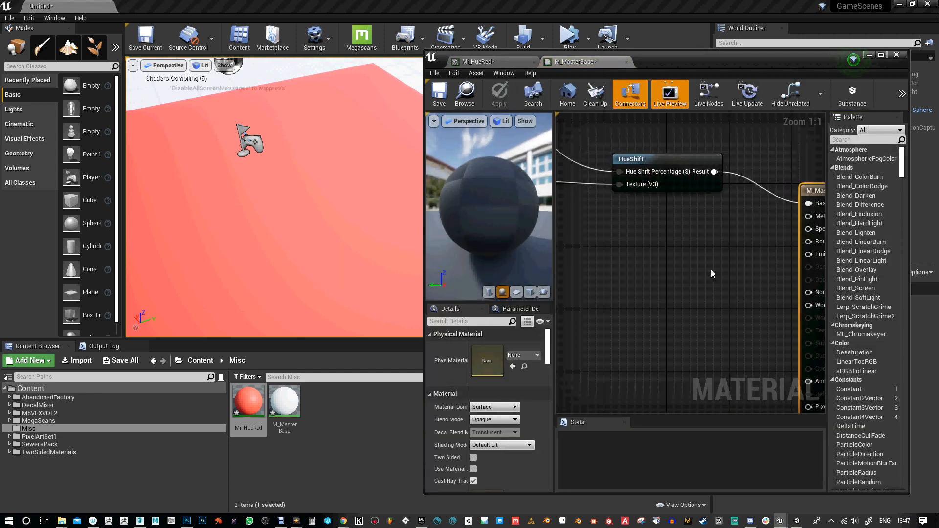
left_click(644, 231)
type("ssssssssss")
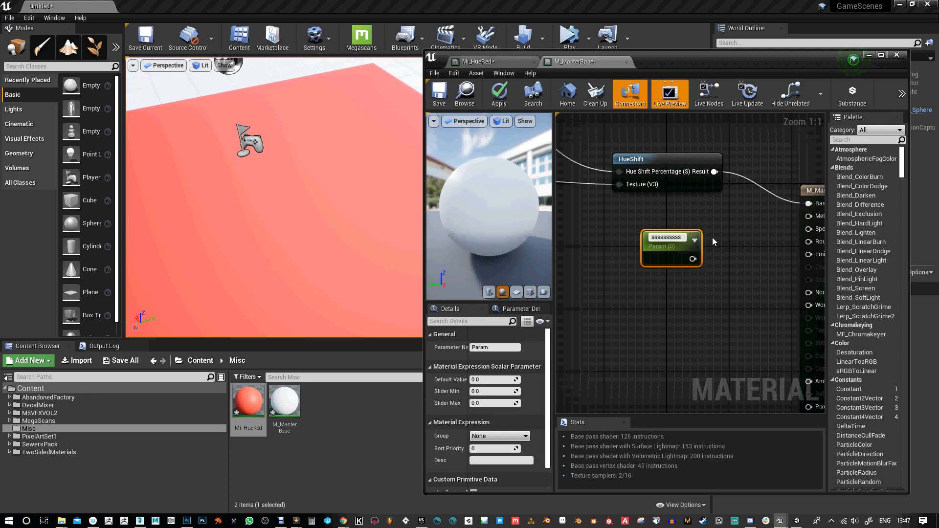
key("BackSpace")
key("BackSpace")
key("BackSpace")
key("BackSpace")
key("BackSpace")
key("BackSpace")
key("BackSpace")
key("BackSpace")
key("BackSpace")
key("BackSpace")
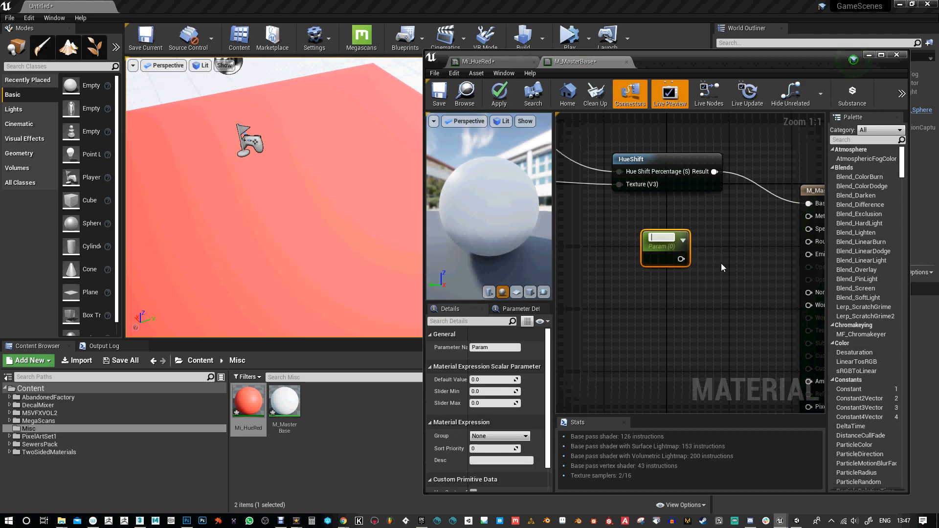
type("Roughness")
key("Return")
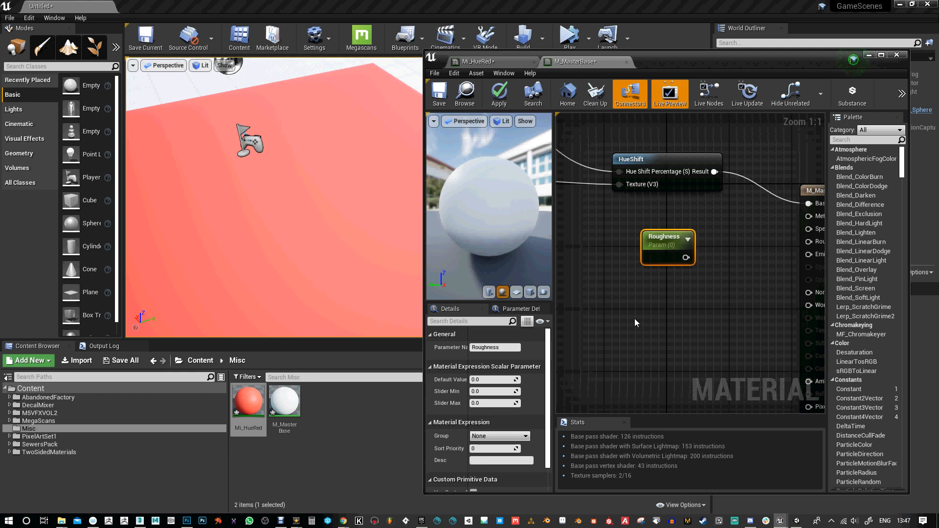
Add a second scalar parameter named Metalness below the Roughness node.
left_click(656, 290)
type("M")
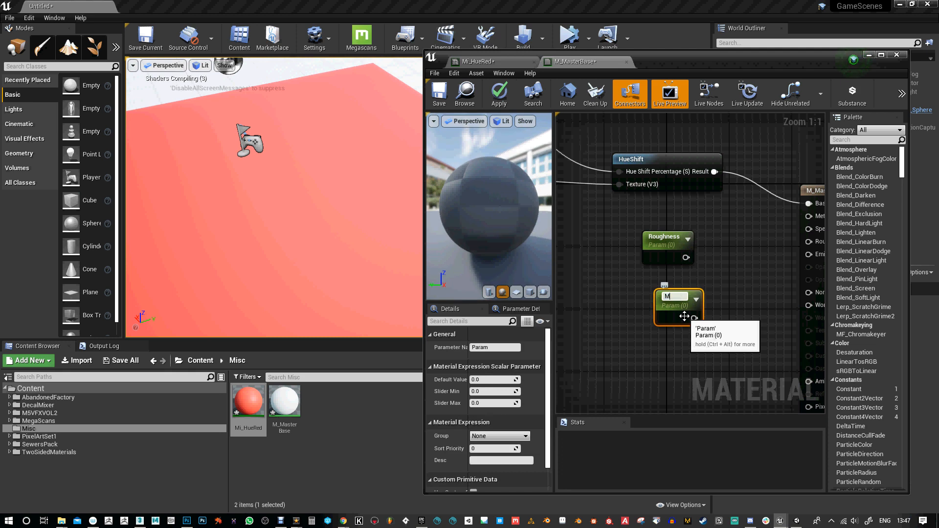
type("etalness")
key("Return")
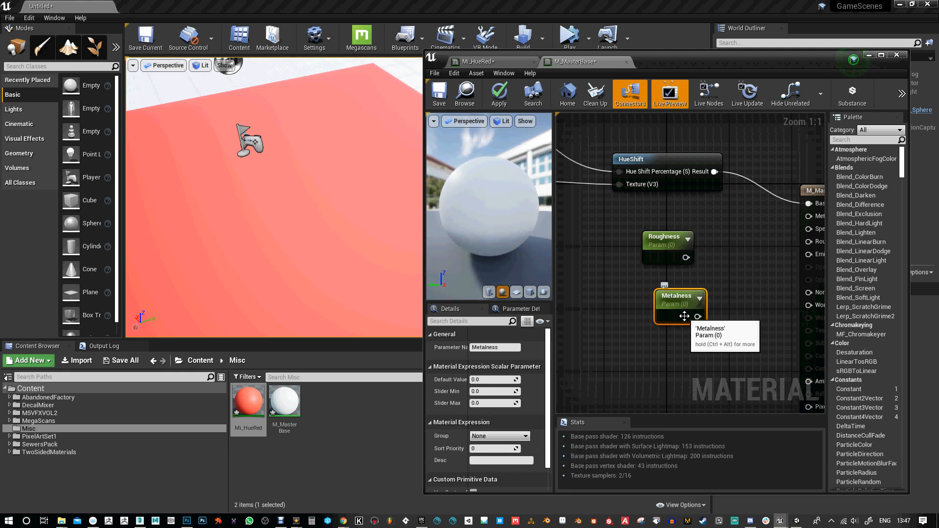
Arrange the two new parameters and connect Roughness to the Roughness input and Metalness to the Metallic input.
right_click_drag(732, 265, 667, 263)
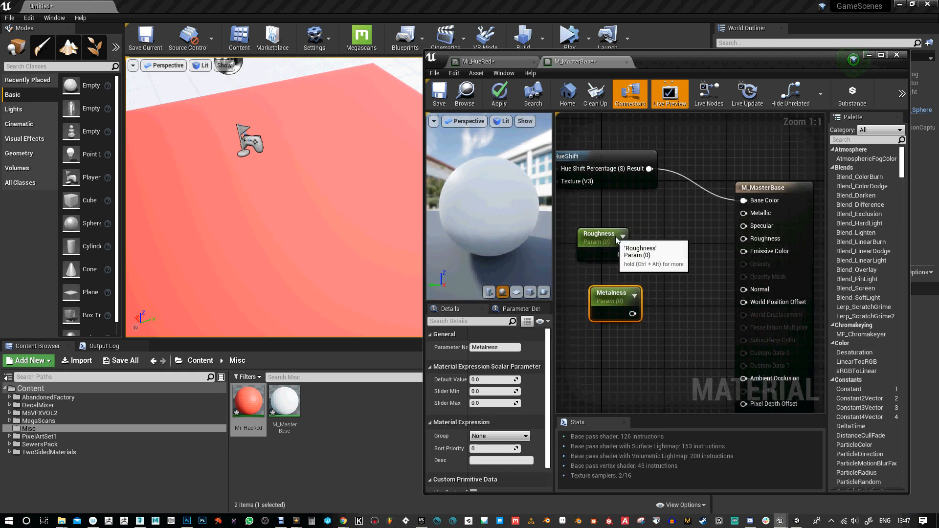
left_click_drag(614, 238, 632, 238)
left_click_drag(628, 299, 632, 287)
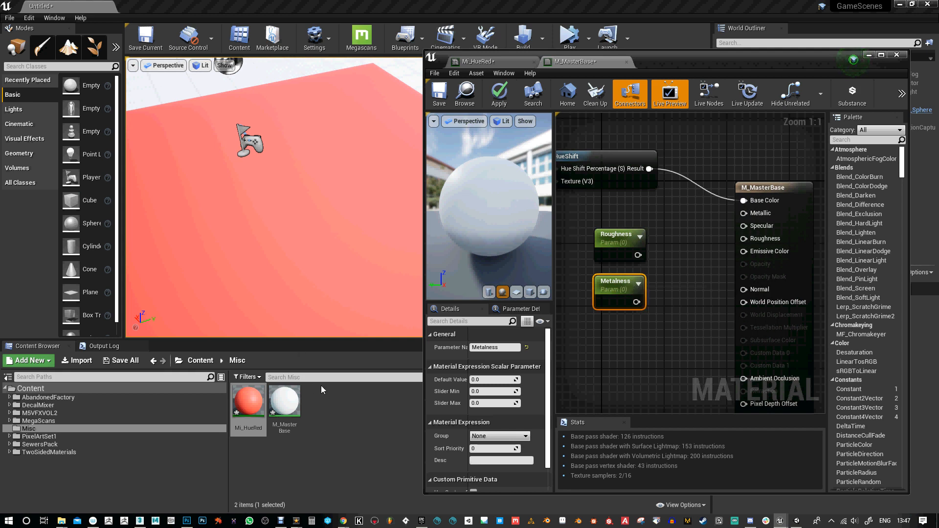
left_click_drag(638, 255, 744, 238)
left_click_drag(623, 282, 744, 213)
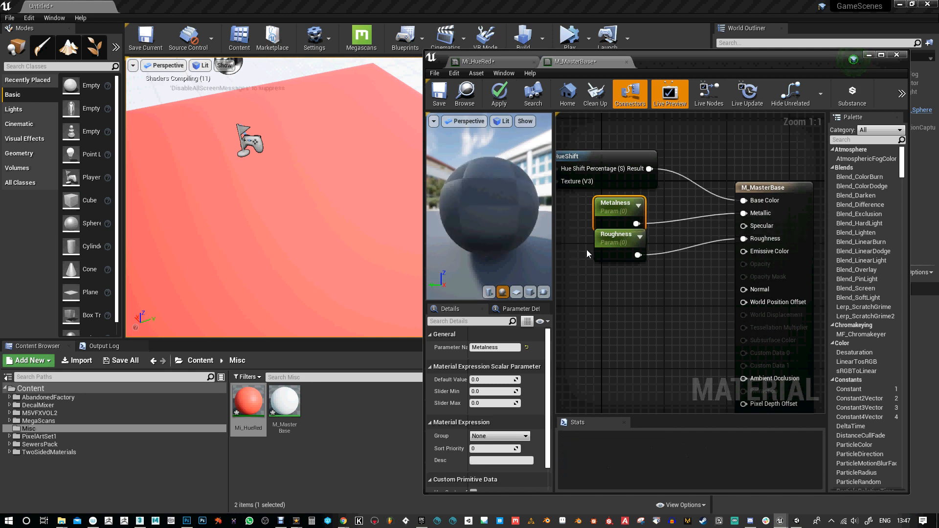
Set the default value of the Roughness parameter to 0.6 and apply the changes to M_MasterBase.
left_click_drag(611, 257, 612, 265)
left_click(494, 379)
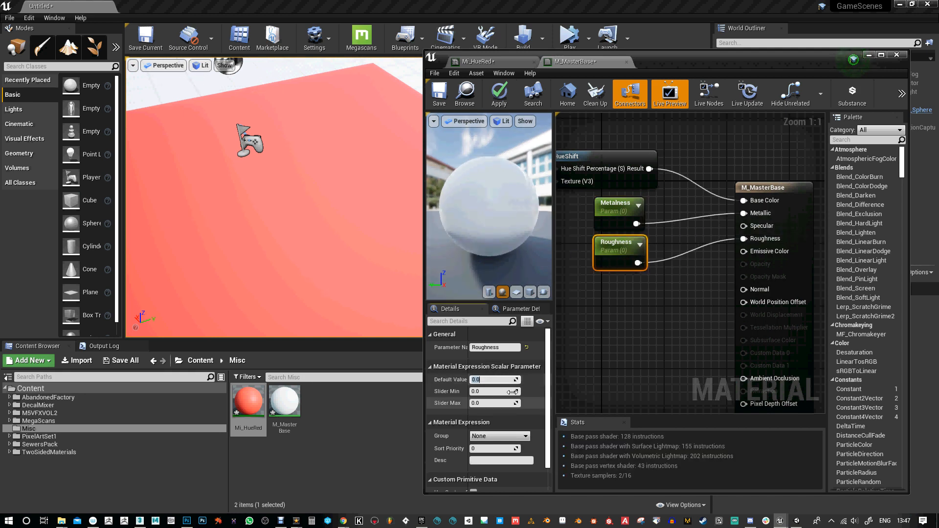
type(".6")
key("Return")
left_click(616, 205)
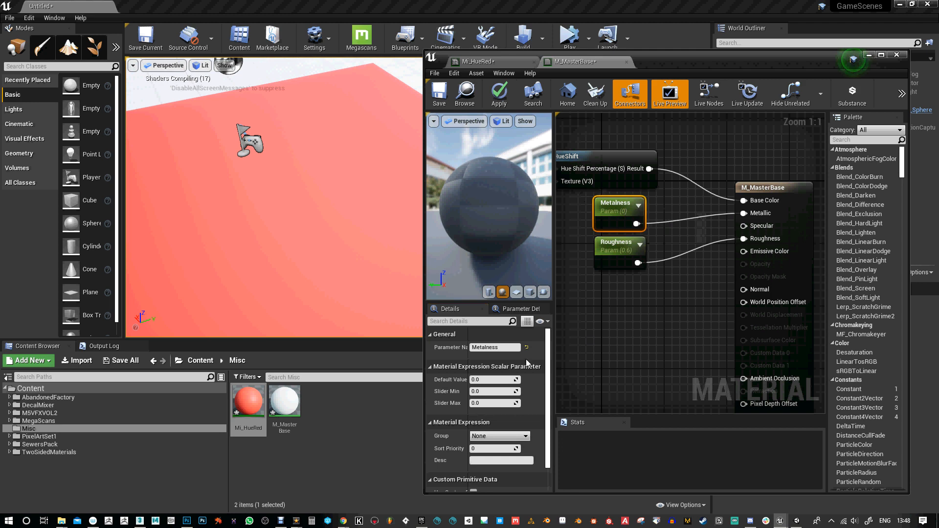
left_click(498, 93)
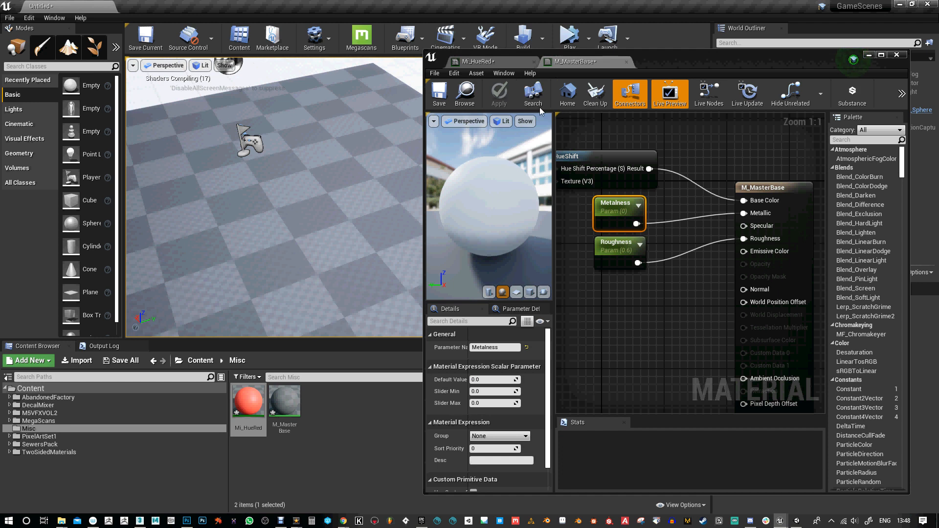
Return to Mi_HueRed, save it, enable its Metalness and Roughness overrides and set them to 0.666667 and -0.621724.
left_click(518, 62)
left_click(440, 93)
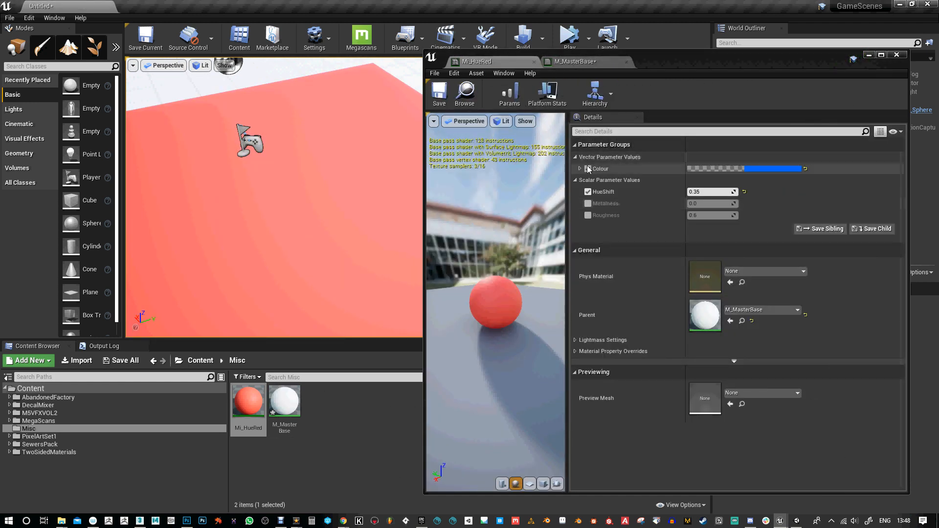
left_click(588, 204)
left_click(588, 215)
left_click_drag(703, 204, 680, 217)
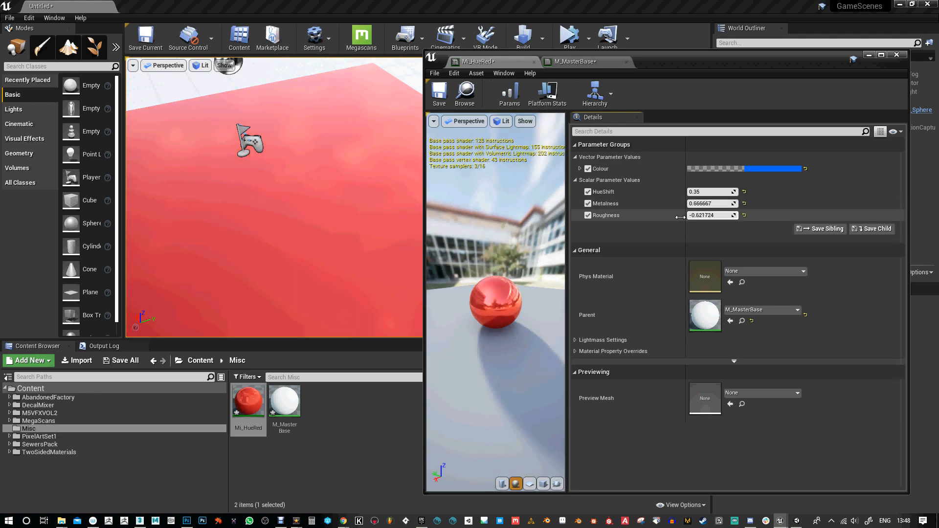
Narrow the floating editor to uncover more of the level, and save the Mi_HueRed asset.
left_click_drag(276, 215, 297, 208, "alt")
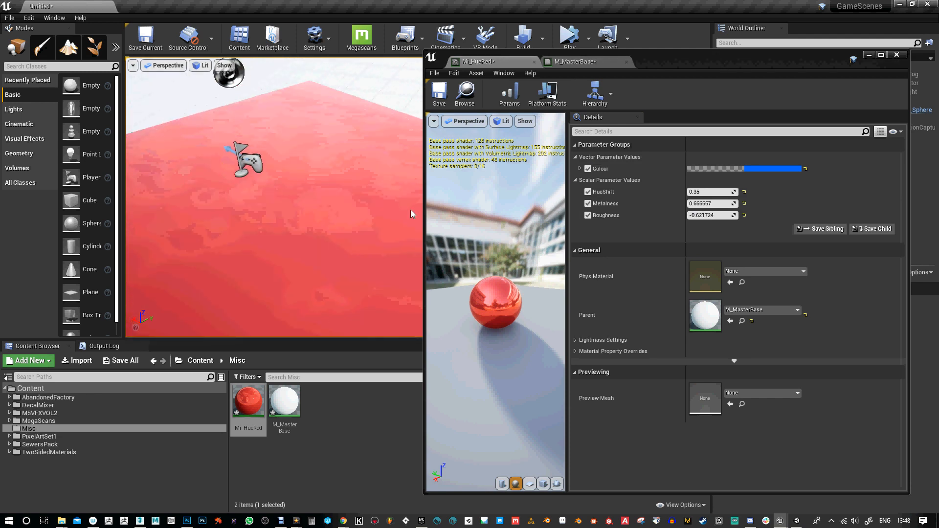
left_click_drag(424, 149, 551, 148)
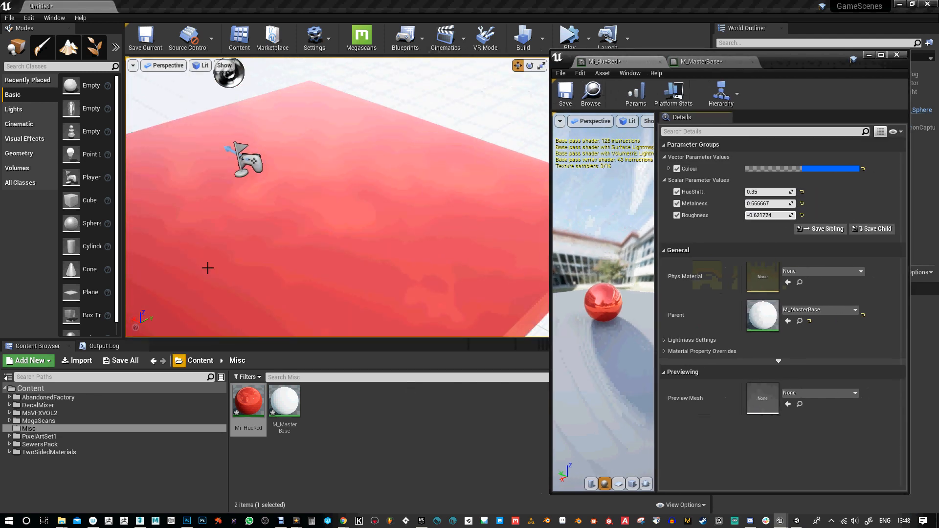
left_click(248, 406)
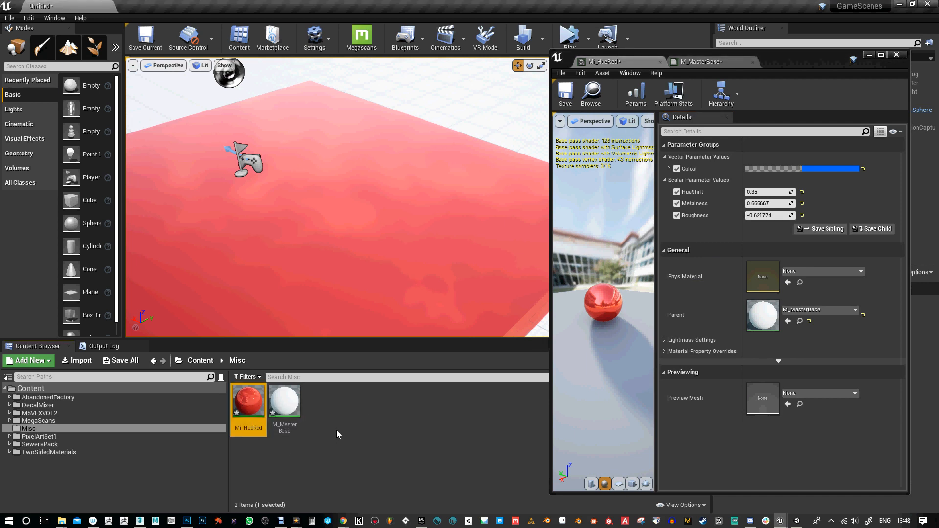
key("ctrl+s")
Create two folders named Masters and Instances inside the Misc folder.
right_click(338, 406)
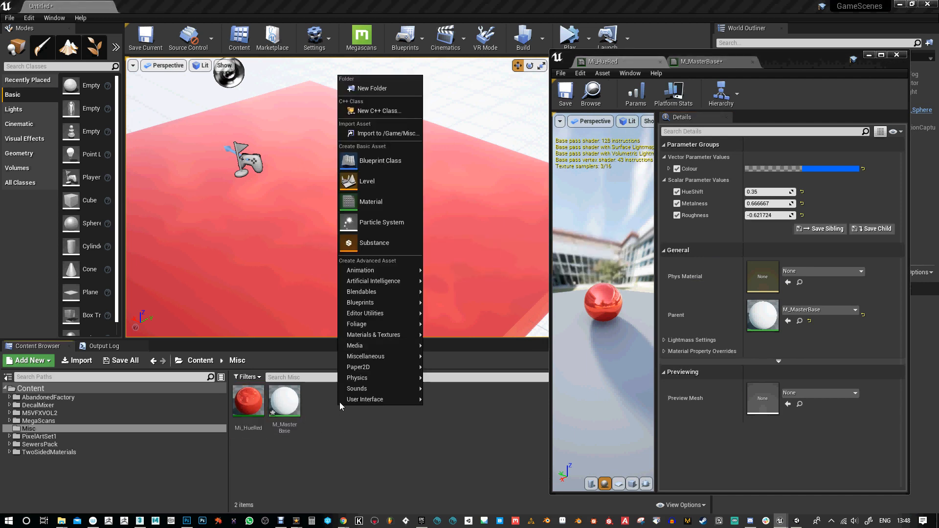
left_click(374, 90)
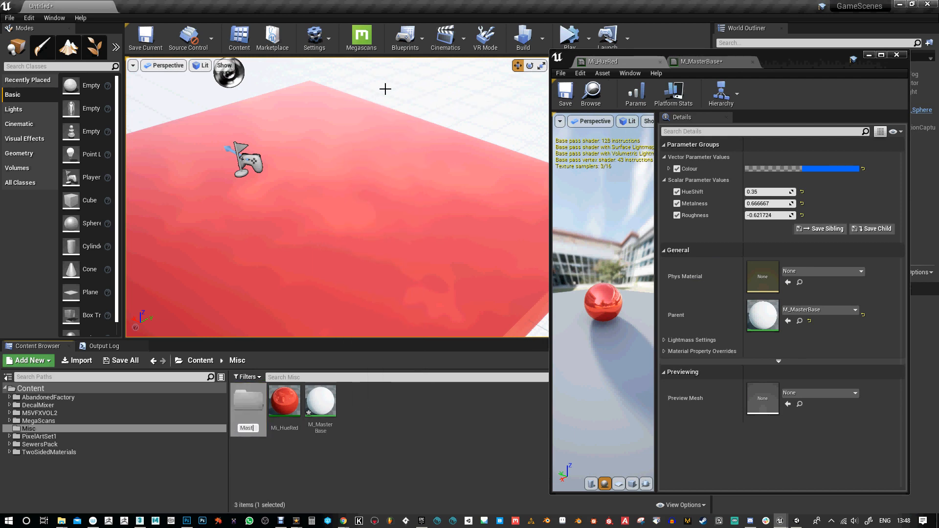
type("Masters")
key("Return")
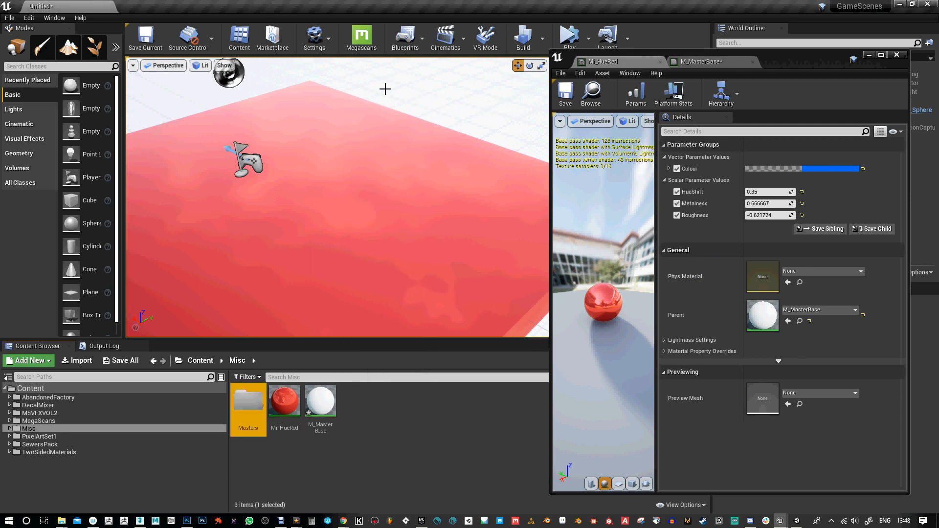
right_click(428, 431)
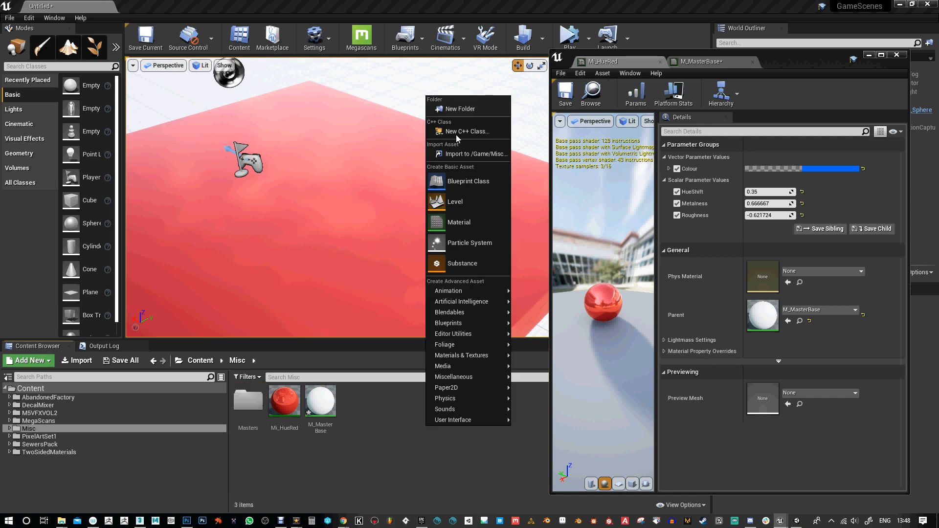
left_click(462, 108)
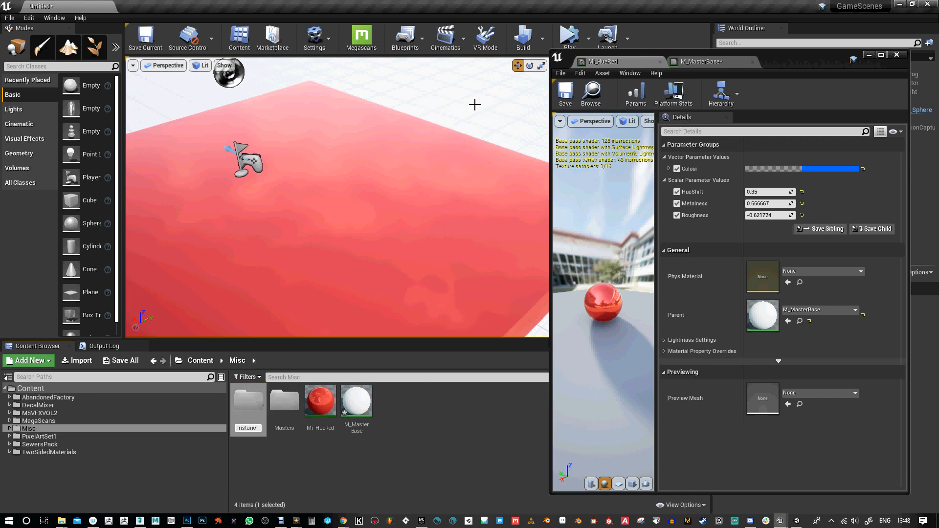
key("Return")
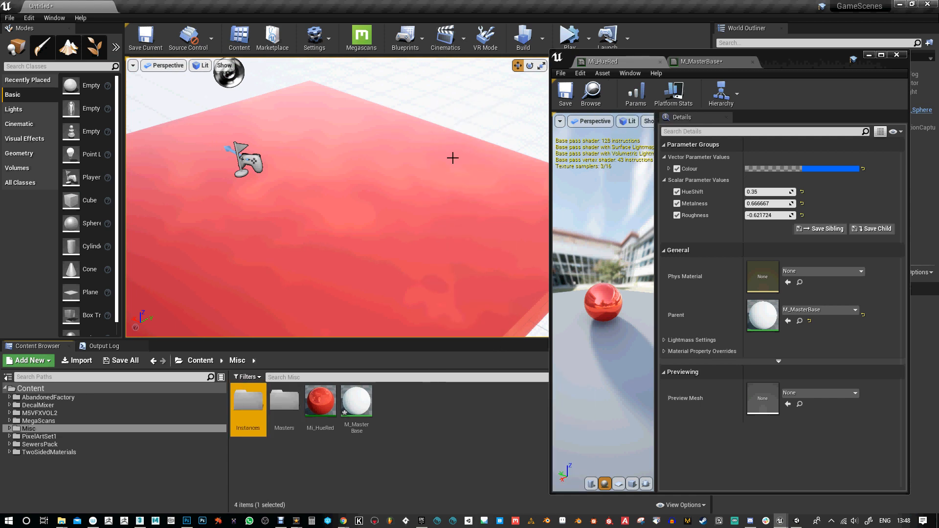
Move M_MasterBase into the Masters folder and Mi_HueRed into the Instances folder.
left_click(354, 408)
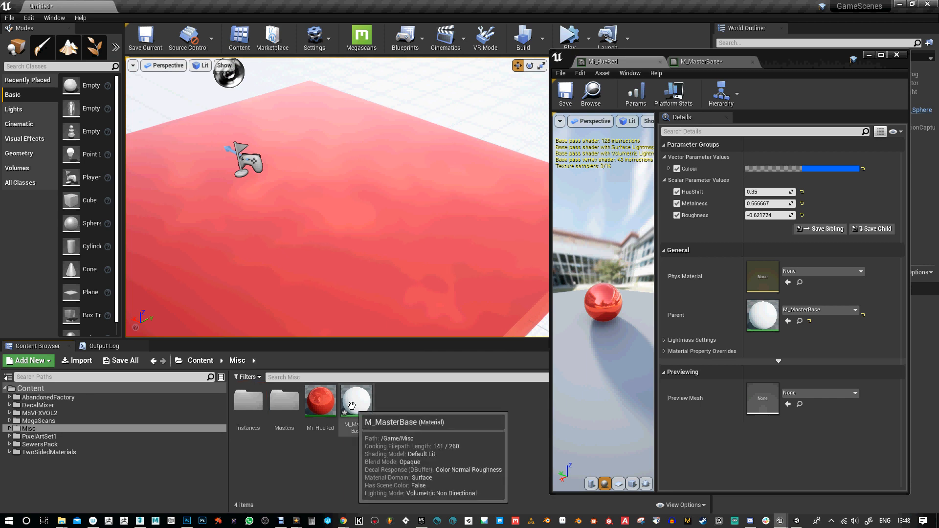
left_click_drag(354, 409, 254, 400)
left_click(302, 421)
left_click(277, 412)
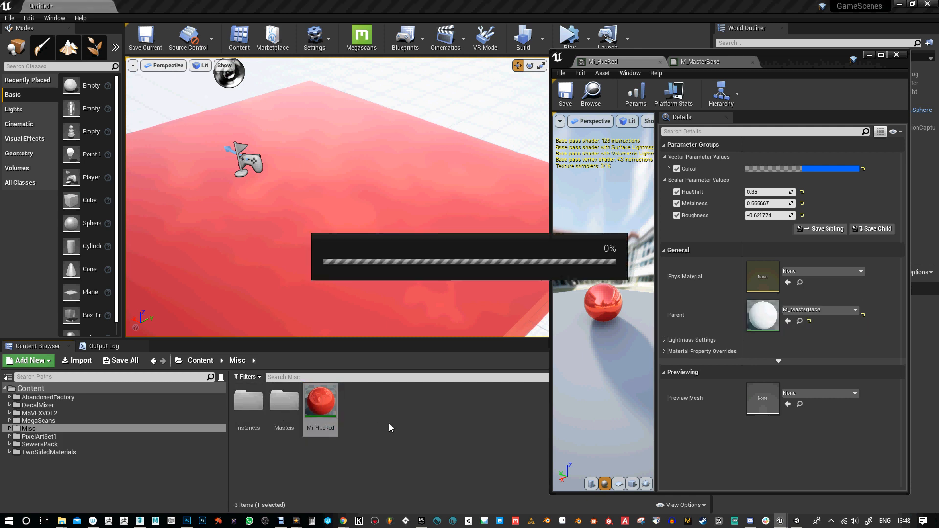
Duplicate Mi_HueRed in the Instances folder and name the copy Mi_HueGreen.
double_click(239, 401)
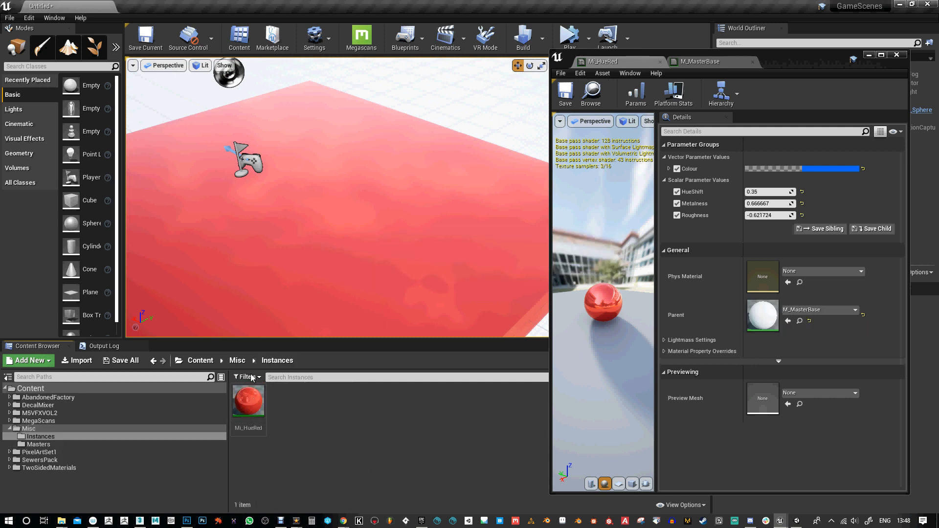
left_click(248, 394)
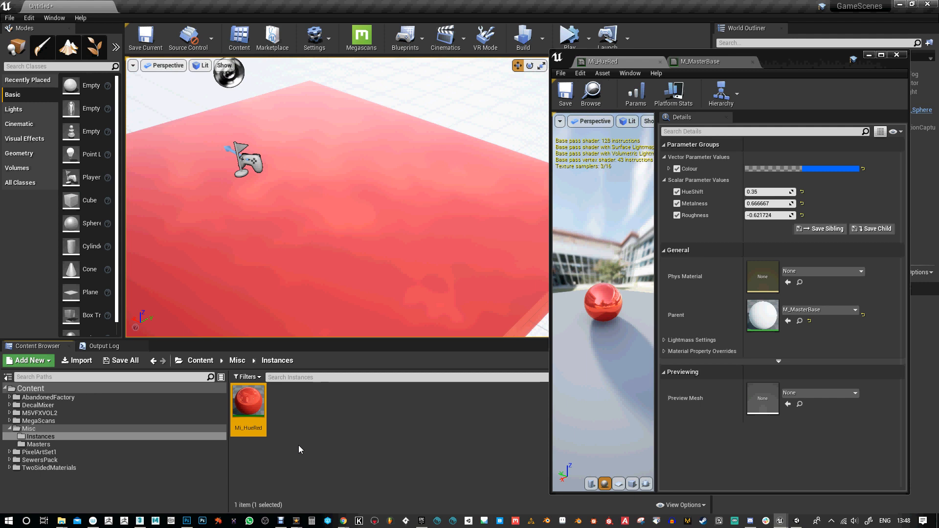
key("ctrl+w")
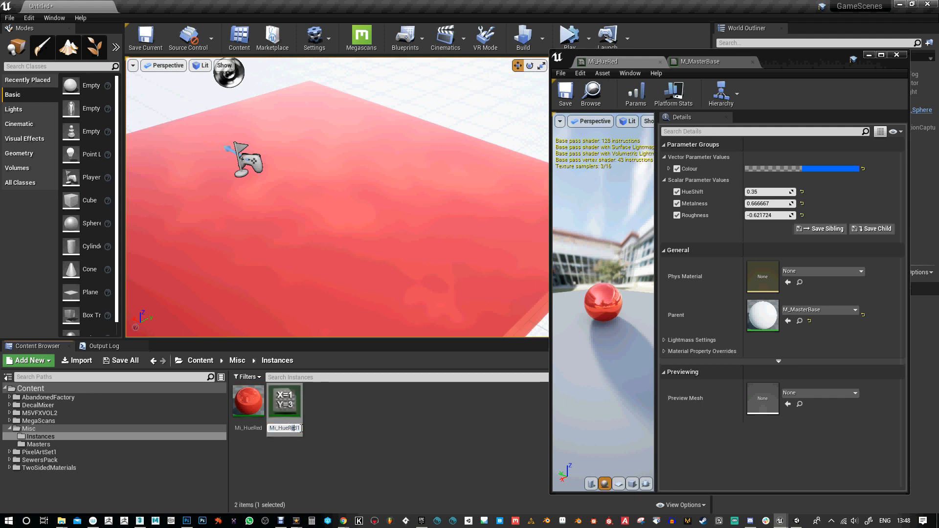
type("Green")
key("Return")
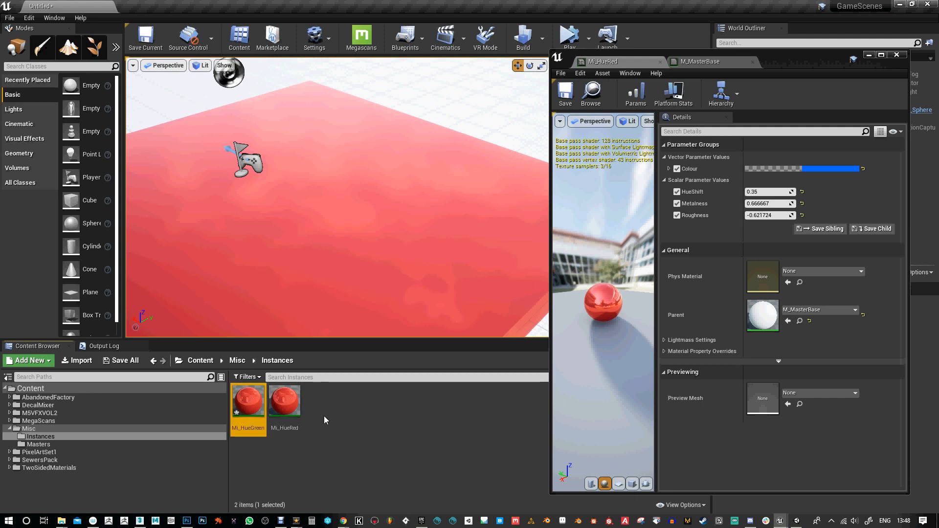
Open Mi_HueGreen, set its HueShift to 0.65 for a green result, and save it.
double_click(250, 397)
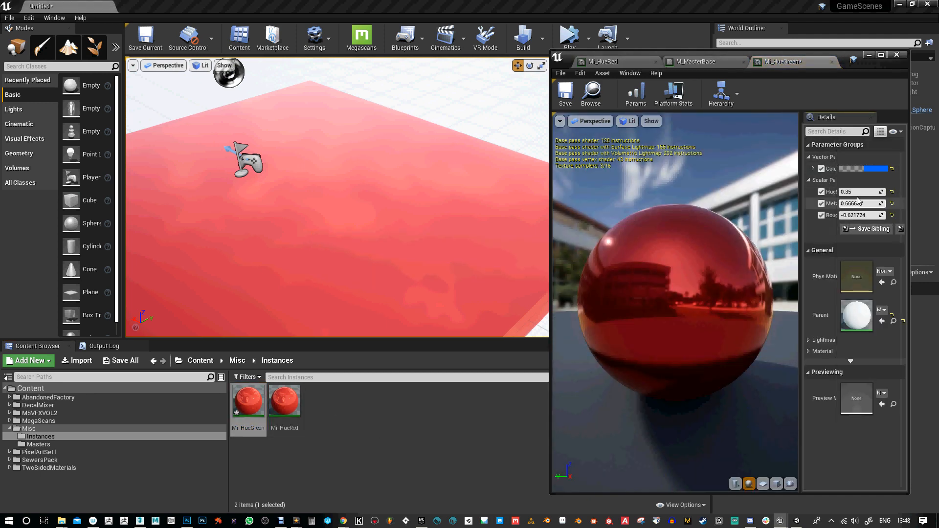
left_click_drag(853, 192, 883, 192)
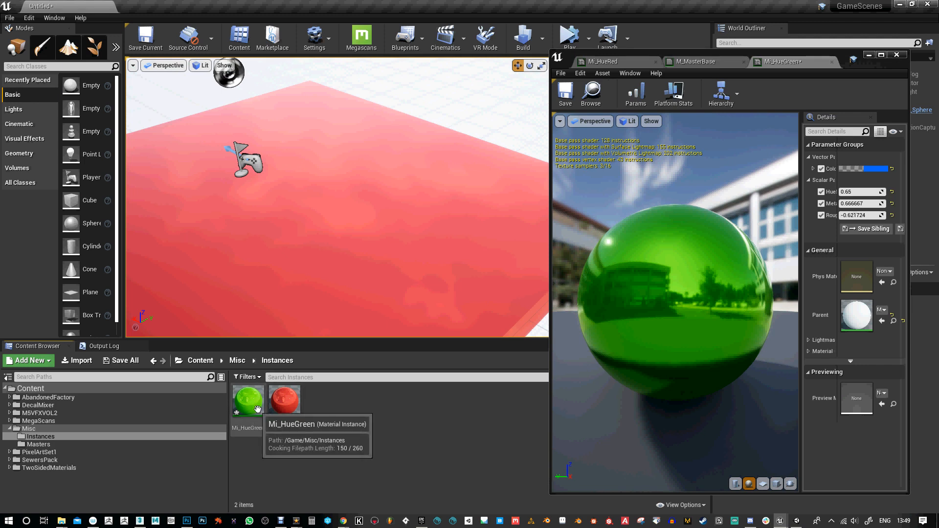
key("ctrl+s")
left_click(733, 413)
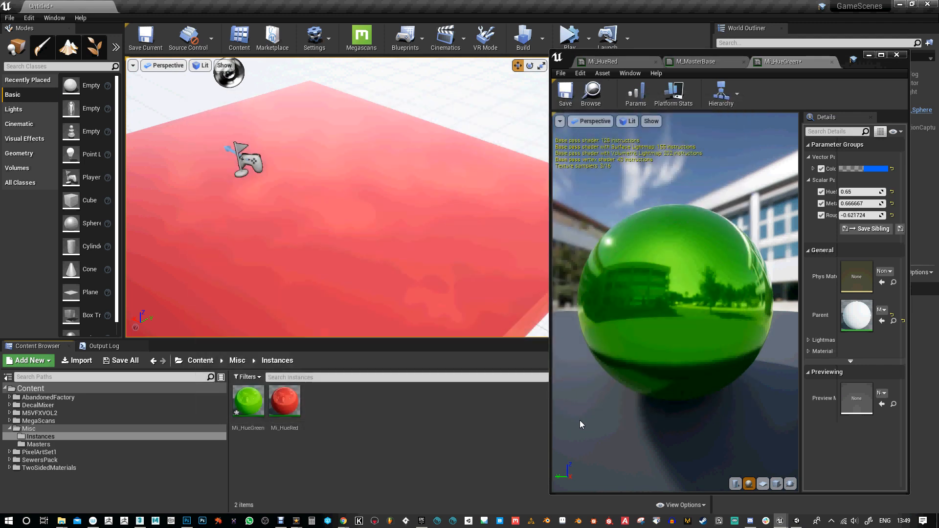